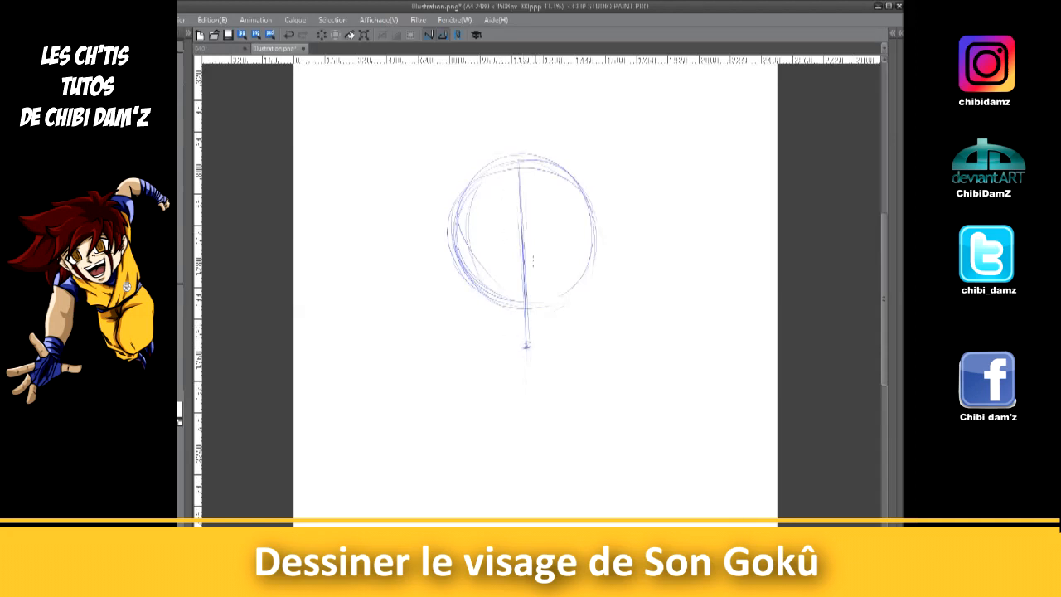
# - Sketch the cheeks and angular jaw from both sides of the head circle down to the chin mark, and widen the skull's left side
pyautogui.scroll(2, 589, 315)
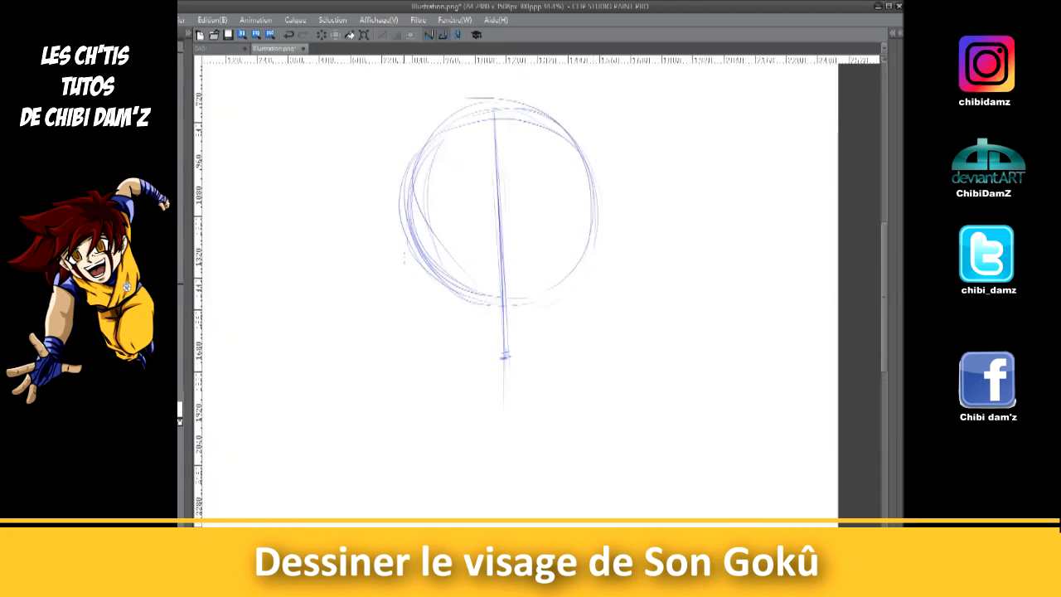
pyautogui.moveTo(404, 217); pyautogui.dragTo(456, 323)
pyautogui.moveTo(406, 226)
pyautogui.mouseDown()
pyautogui.moveTo(448, 317)
pyautogui.moveTo(504, 357)
pyautogui.moveTo(549, 326)
pyautogui.moveTo(590, 223)
pyautogui.moveTo(581, 277)
pyautogui.mouseUp()
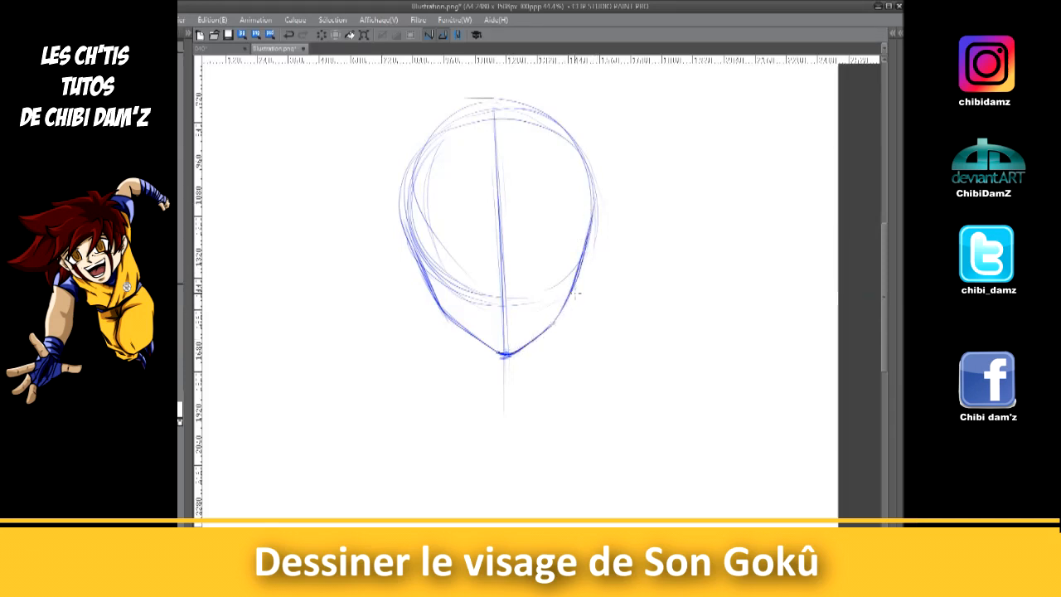
pyautogui.moveTo(395, 203); pyautogui.dragTo(418, 255)
pyautogui.moveTo(410, 241); pyautogui.dragTo(434, 290)
pyautogui.moveTo(435, 292); pyautogui.dragTo(449, 312)
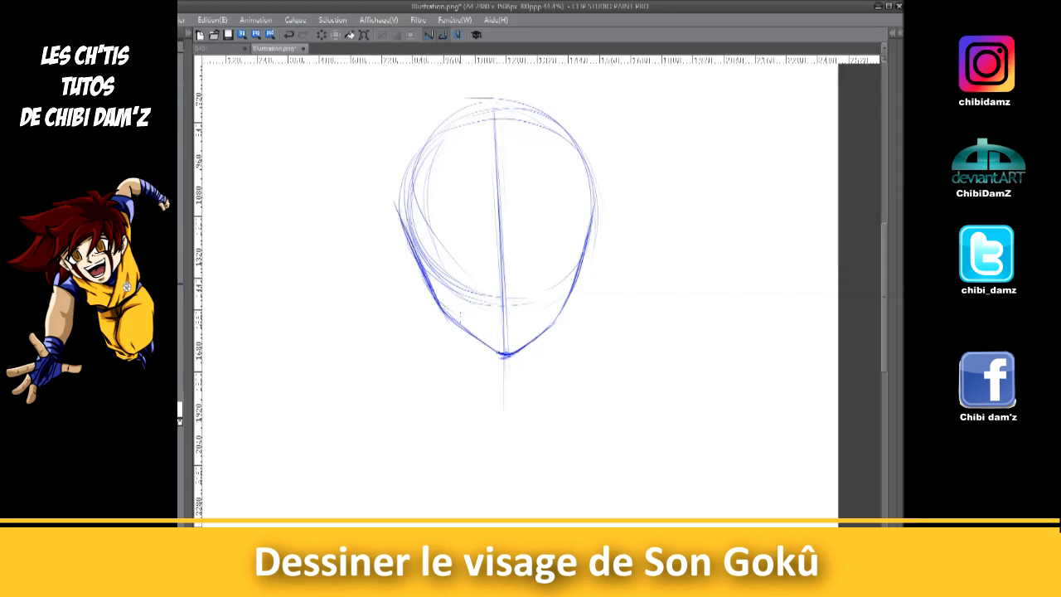
pyautogui.moveTo(406, 228)
pyautogui.mouseDown()
pyautogui.moveTo(393, 180)
pyautogui.moveTo(473, 94)
pyautogui.mouseUp()
# - Sketch a small nose on the vertical centre line at the base of the head circle
pyautogui.scroll(-2, 621, 205)
pyautogui.scroll(3, 580, 195)
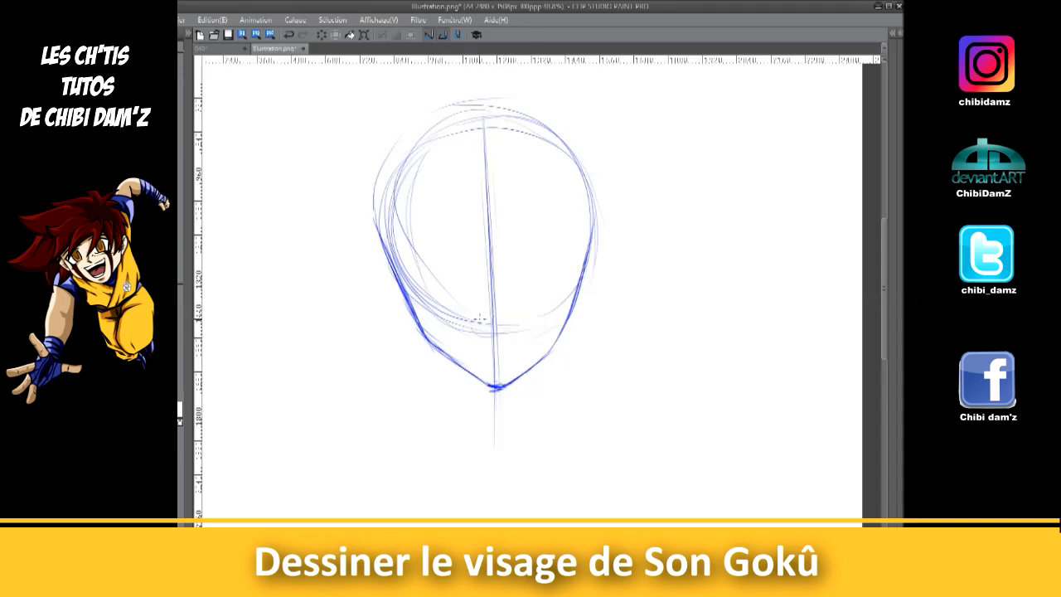
pyautogui.moveTo(492, 324); pyautogui.dragTo(495, 326)
pyautogui.scroll(3, 493, 326)
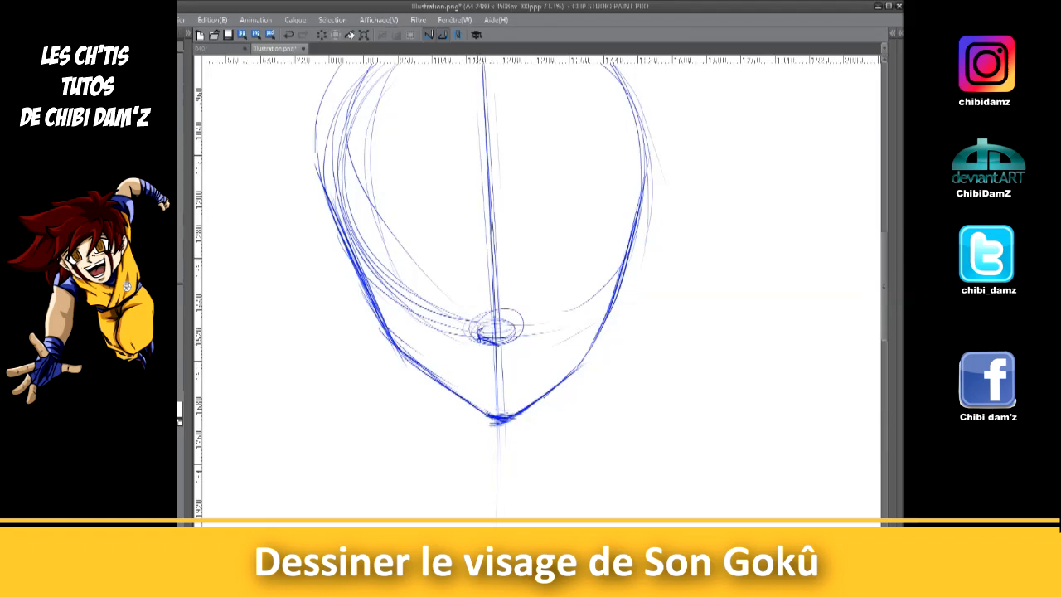
pyautogui.moveTo(486, 295)
pyautogui.mouseDown()
pyautogui.moveTo(492, 320)
pyautogui.moveTo(482, 318)
pyautogui.mouseUp()
# - Draw horizontal guide lines through the mouth, nose base and chin, and mark the nose-to-chin height with a double-headed arrow
pyautogui.moveTo(444, 361); pyautogui.dragTo(610, 365)
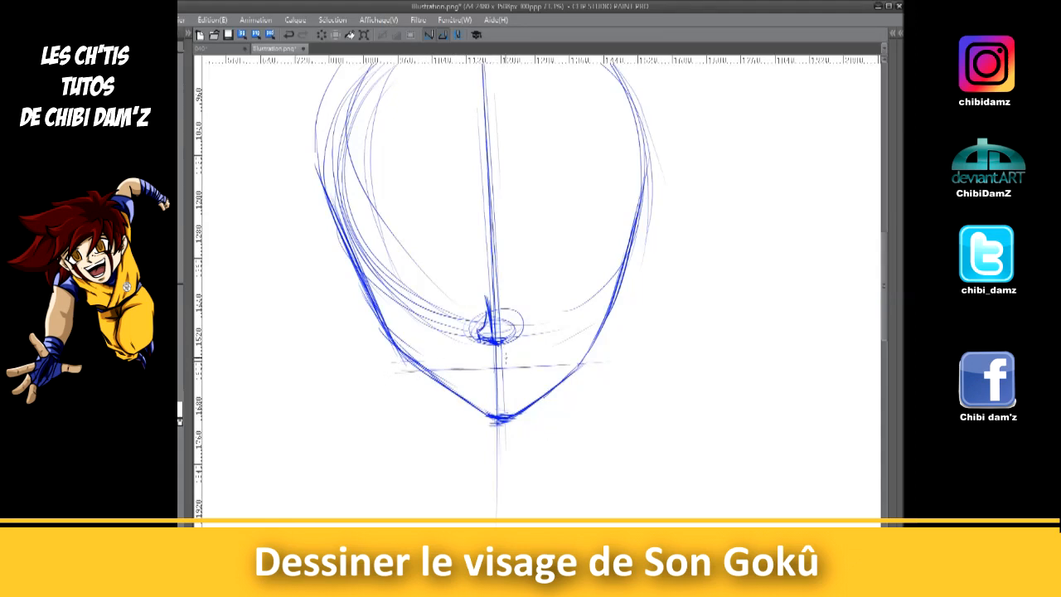
pyautogui.moveTo(328, 337); pyautogui.dragTo(704, 320)
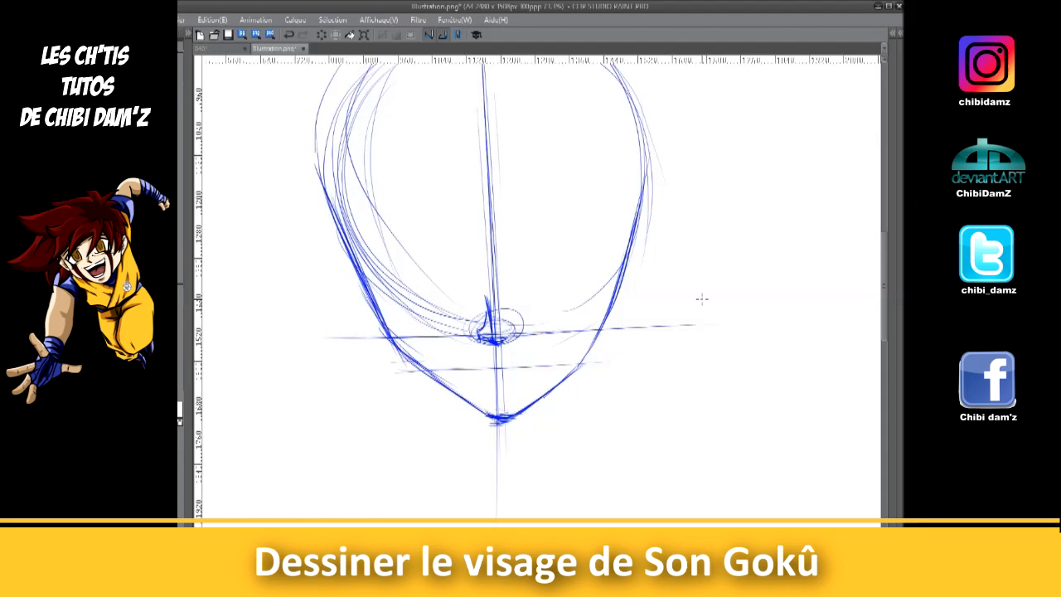
pyautogui.scroll(-2, 701, 298)
pyautogui.moveTo(418, 328); pyautogui.dragTo(422, 394)
pyautogui.moveTo(411, 335); pyautogui.dragTo(421, 335)
pyautogui.moveTo(418, 388)
pyautogui.mouseDown()
pyautogui.moveTo(432, 392)
pyautogui.moveTo(406, 401)
pyautogui.moveTo(620, 402)
pyautogui.mouseUp()
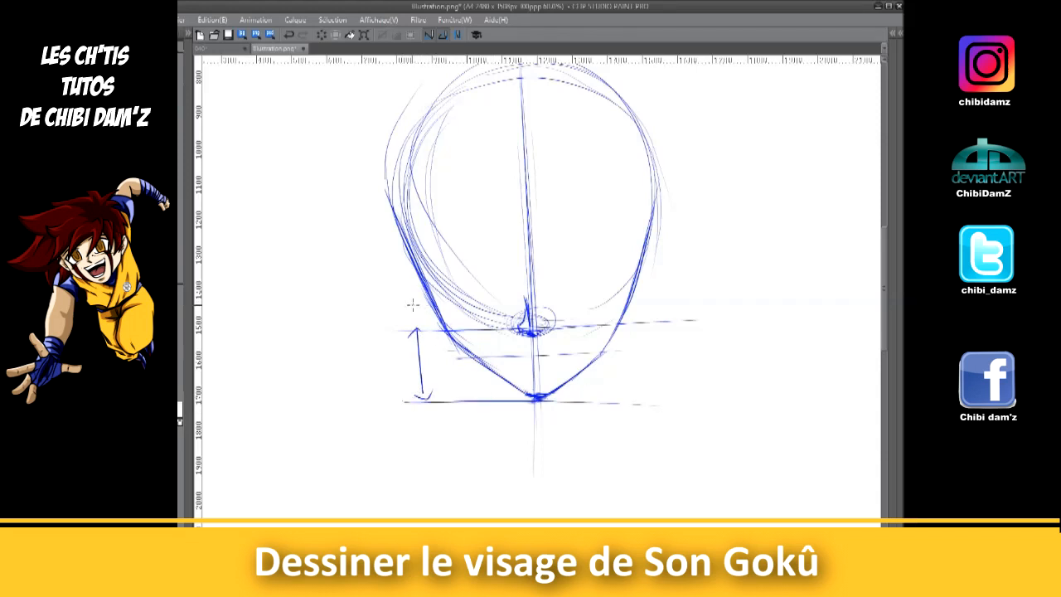
# - Draw the brow and hairline guide lines above the nose, spaced by the same nose-to-chin height and marked with arrows
pyautogui.moveTo(412, 317)
pyautogui.mouseDown()
pyautogui.moveTo(411, 267)
pyautogui.moveTo(406, 280)
pyautogui.moveTo(395, 248)
pyautogui.moveTo(414, 288)
pyautogui.moveTo(378, 265)
pyautogui.moveTo(728, 250)
pyautogui.mouseUp()
pyautogui.moveTo(388, 216); pyautogui.dragTo(390, 264)
pyautogui.moveTo(382, 199); pyautogui.dragTo(754, 184)
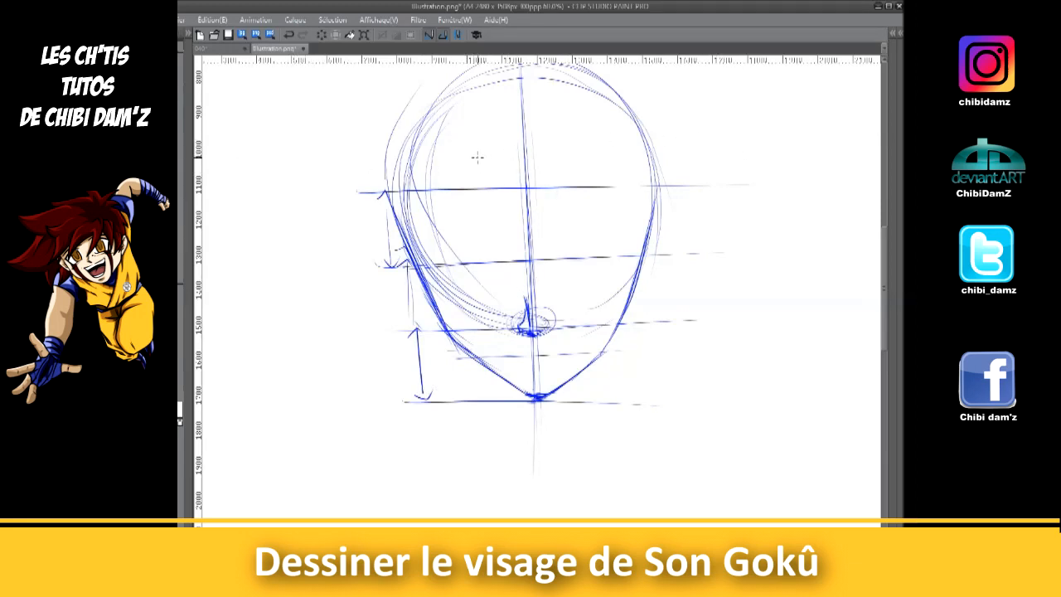
# - Handwrite the labels "Cheveux", "Front", "nez" and "bouche" beside the matching zones of the head
pyautogui.moveTo(258, 133)
pyautogui.mouseDown()
pyautogui.moveTo(254, 150)
pyautogui.moveTo(271, 147)
pyautogui.mouseUp()
pyautogui.moveTo(272, 138); pyautogui.dragTo(314, 129)
pyautogui.moveTo(263, 220)
pyautogui.mouseDown()
pyautogui.moveTo(257, 242)
pyautogui.moveTo(290, 224)
pyautogui.mouseUp()
pyautogui.moveTo(295, 213); pyautogui.dragTo(296, 231)
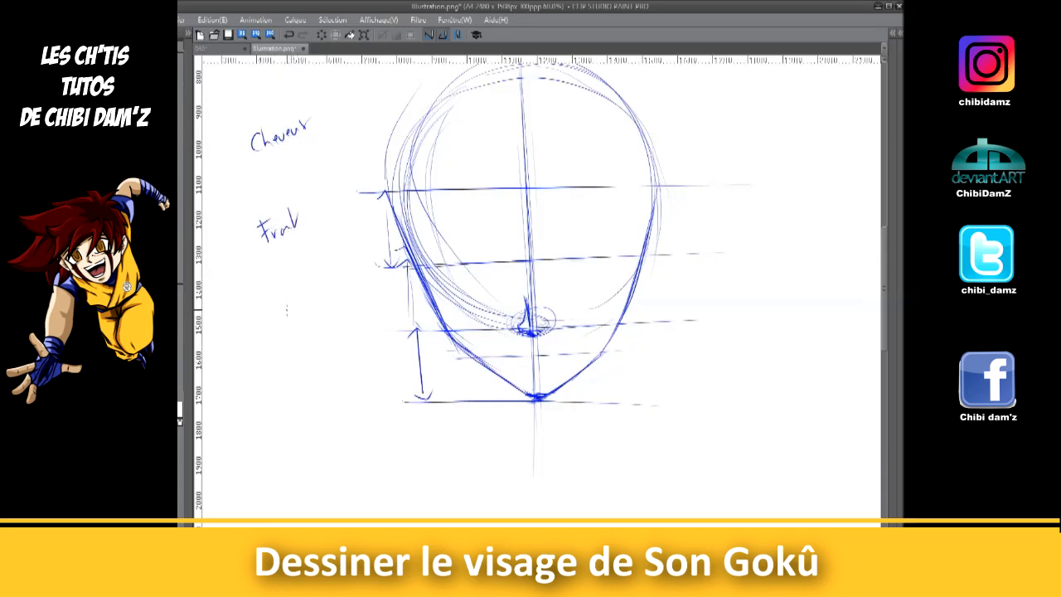
pyautogui.moveTo(275, 321)
pyautogui.mouseDown()
pyautogui.moveTo(295, 317)
pyautogui.moveTo(307, 330)
pyautogui.moveTo(283, 377)
pyautogui.moveTo(320, 377)
pyautogui.moveTo(329, 356)
pyautogui.mouseUp()
# - Sketch the clenched mouth as a slanted rounded box with a teeth line, plus short crease strokes above the chin
pyautogui.scroll(3, 590, 330)
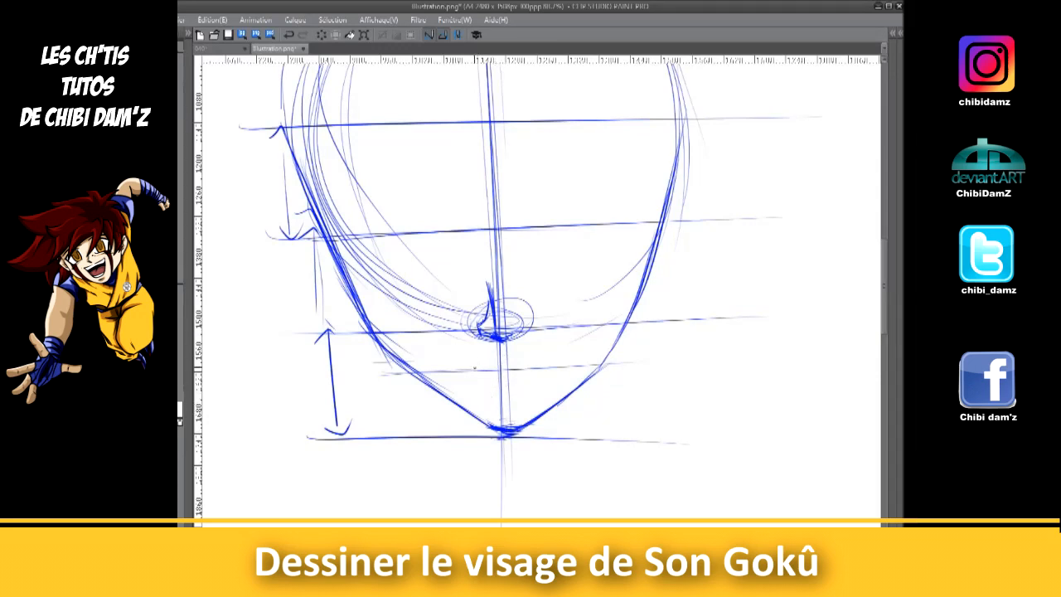
pyautogui.moveTo(471, 375)
pyautogui.mouseDown()
pyautogui.moveTo(473, 360)
pyautogui.moveTo(536, 347)
pyautogui.moveTo(540, 367)
pyautogui.mouseUp()
pyautogui.moveTo(471, 362)
pyautogui.mouseDown()
pyautogui.moveTo(479, 385)
pyautogui.moveTo(532, 383)
pyautogui.moveTo(539, 354)
pyautogui.mouseUp()
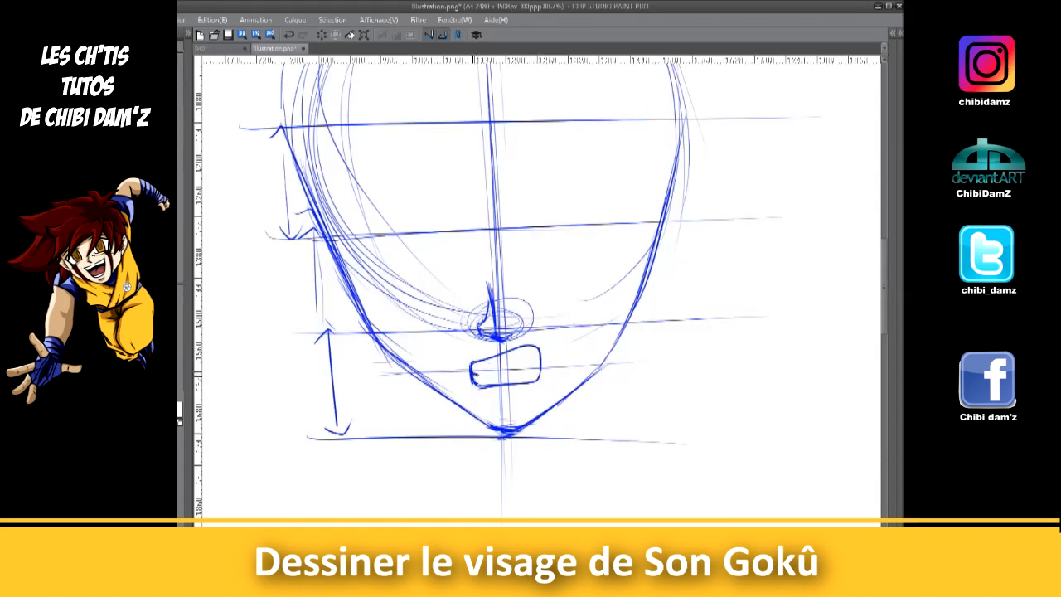
pyautogui.moveTo(496, 370); pyautogui.dragTo(533, 359)
pyautogui.moveTo(490, 402); pyautogui.dragTo(525, 405)
# - Draw the nose bridge with frown creases between the eyes, and add small crease marks beside both mouth corners
pyautogui.moveTo(481, 280)
pyautogui.mouseDown()
pyautogui.moveTo(491, 308)
pyautogui.moveTo(509, 270)
pyautogui.moveTo(482, 271)
pyautogui.moveTo(509, 277)
pyautogui.mouseUp()
pyautogui.moveTo(496, 255); pyautogui.dragTo(494, 271)
pyautogui.moveTo(493, 254)
pyautogui.mouseDown()
pyautogui.moveTo(490, 270)
pyautogui.moveTo(512, 301)
pyautogui.moveTo(479, 289)
pyautogui.mouseUp()
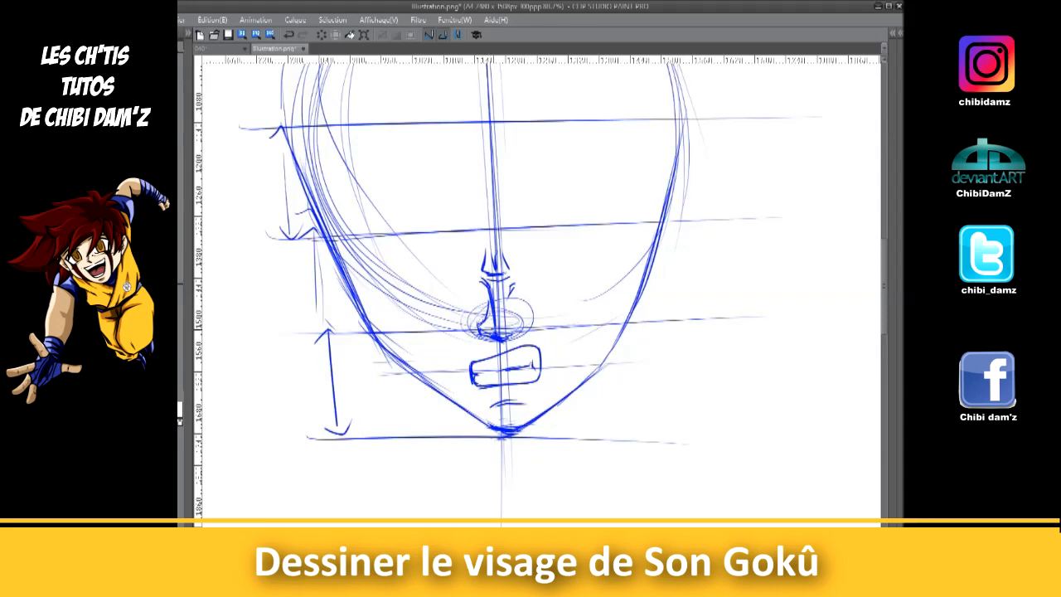
pyautogui.moveTo(557, 359); pyautogui.dragTo(558, 376)
pyautogui.moveTo(457, 374); pyautogui.dragTo(455, 382)
# - Draw the angry, slanted eyebrow on the right side of the face, with frown lines above its inner end
pyautogui.moveTo(537, 204); pyautogui.dragTo(507, 236)
pyautogui.moveTo(544, 196); pyautogui.dragTo(529, 210)
pyautogui.moveTo(512, 272); pyautogui.dragTo(637, 215)
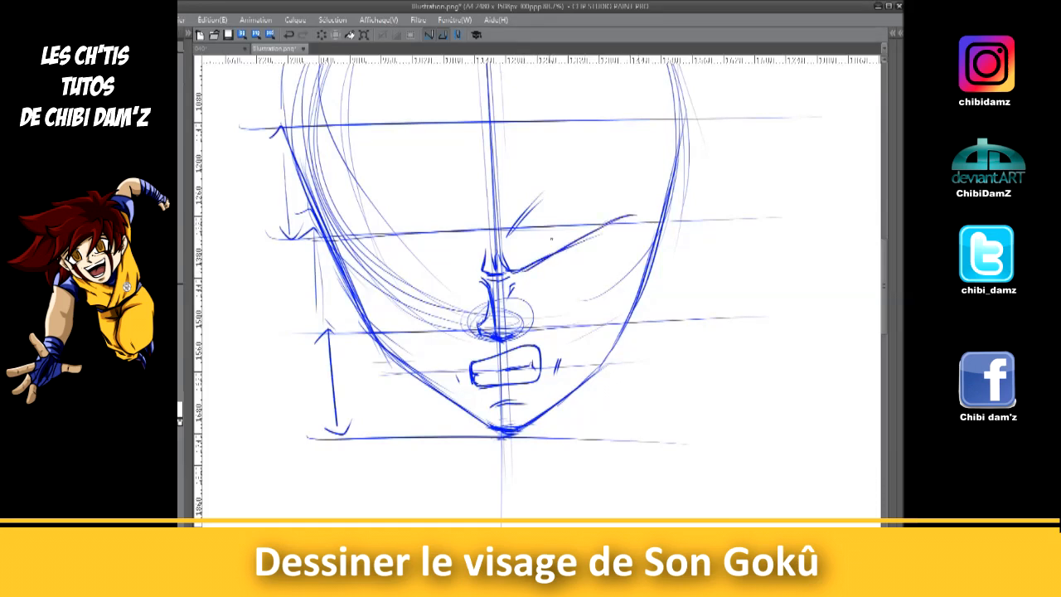
pyautogui.moveTo(498, 268)
pyautogui.mouseDown()
pyautogui.moveTo(525, 264)
pyautogui.moveTo(578, 207)
pyautogui.moveTo(602, 192)
pyautogui.mouseUp()
pyautogui.moveTo(591, 232)
pyautogui.mouseDown()
pyautogui.moveTo(635, 209)
pyautogui.moveTo(647, 222)
pyautogui.mouseUp()
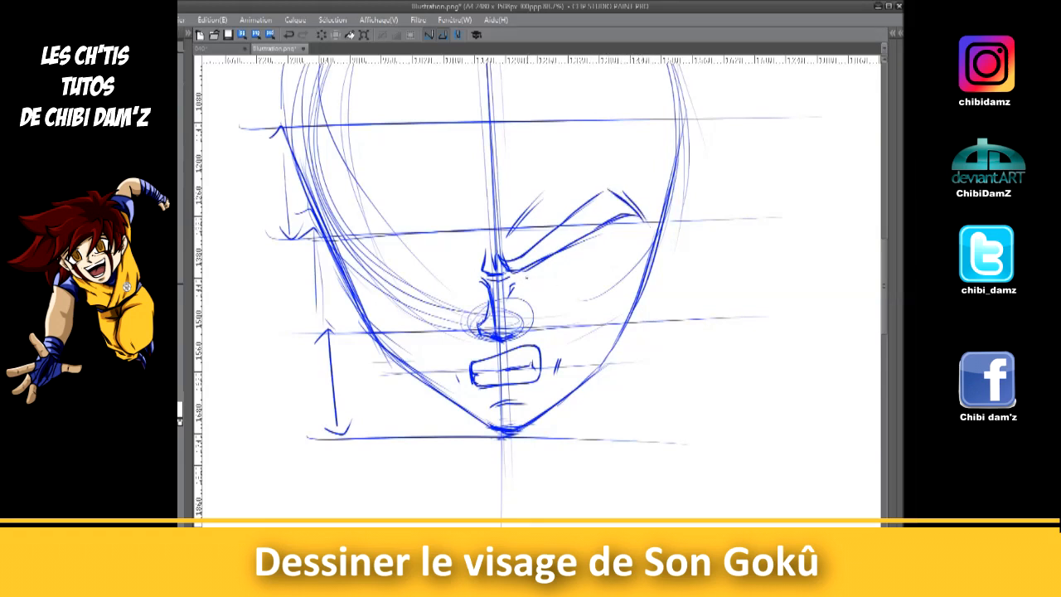
# - Draw the eye under the right-hand eyebrow, with its outer contour, iris and lower crease lines
pyautogui.moveTo(529, 282); pyautogui.dragTo(610, 264)
pyautogui.moveTo(603, 221)
pyautogui.mouseDown()
pyautogui.moveTo(619, 228)
pyautogui.moveTo(609, 269)
pyautogui.mouseUp()
pyautogui.moveTo(543, 283)
pyautogui.mouseDown()
pyautogui.moveTo(609, 274)
pyautogui.moveTo(522, 298)
pyautogui.moveTo(545, 284)
pyautogui.moveTo(617, 281)
pyautogui.mouseUp()
pyautogui.moveTo(549, 263)
pyautogui.mouseDown()
pyautogui.moveTo(571, 262)
pyautogui.moveTo(627, 218)
pyautogui.moveTo(645, 219)
pyautogui.moveTo(648, 193)
pyautogui.mouseUp()
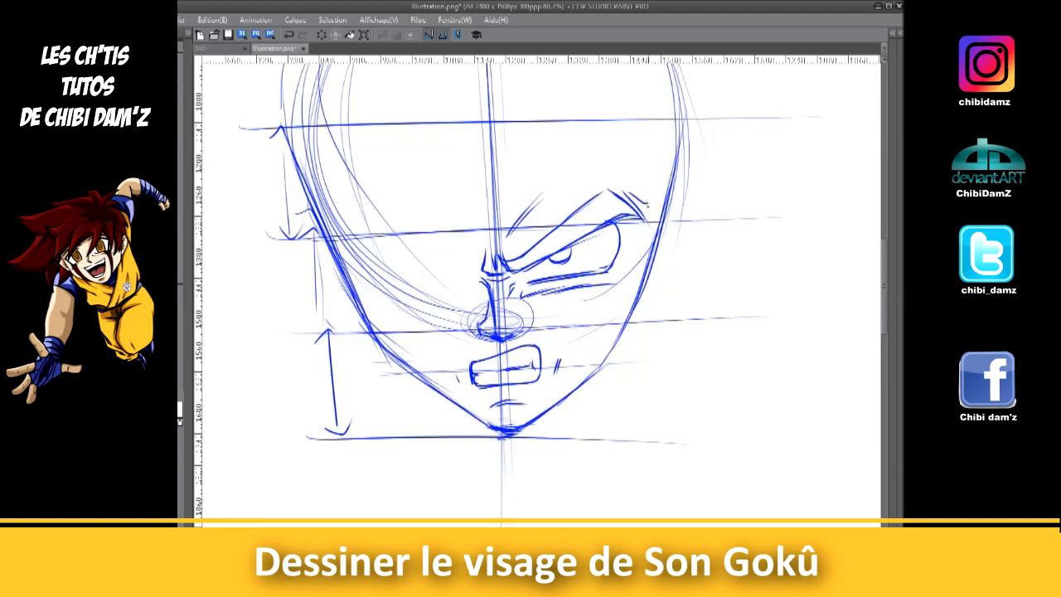
# - Draw the matching slanted eyebrow and eye on the left side of the face, including the iris and lower creases
pyautogui.scroll(-2, 560, 148)
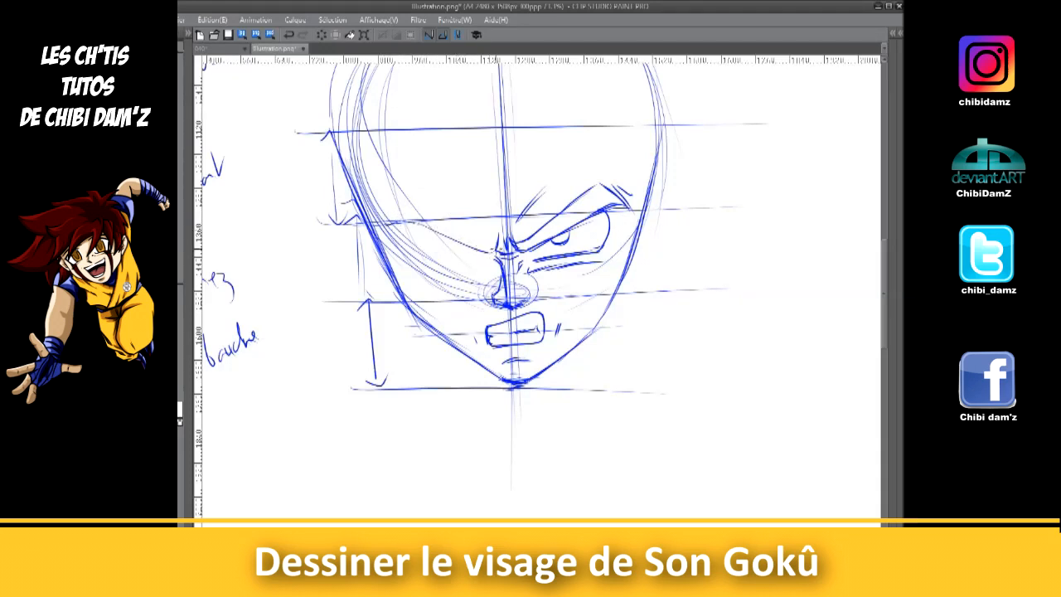
pyautogui.moveTo(388, 222)
pyautogui.mouseDown()
pyautogui.moveTo(404, 195)
pyautogui.moveTo(396, 199)
pyautogui.moveTo(434, 208)
pyautogui.moveTo(417, 199)
pyautogui.moveTo(483, 243)
pyautogui.mouseUp()
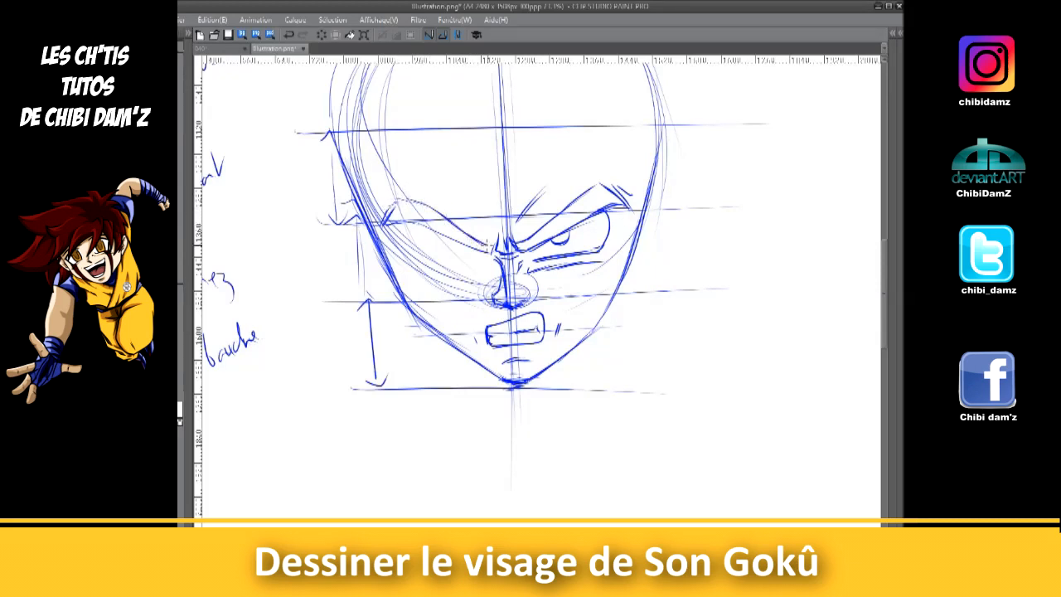
pyautogui.moveTo(386, 226); pyautogui.dragTo(414, 192)
pyautogui.moveTo(403, 221); pyautogui.dragTo(415, 254)
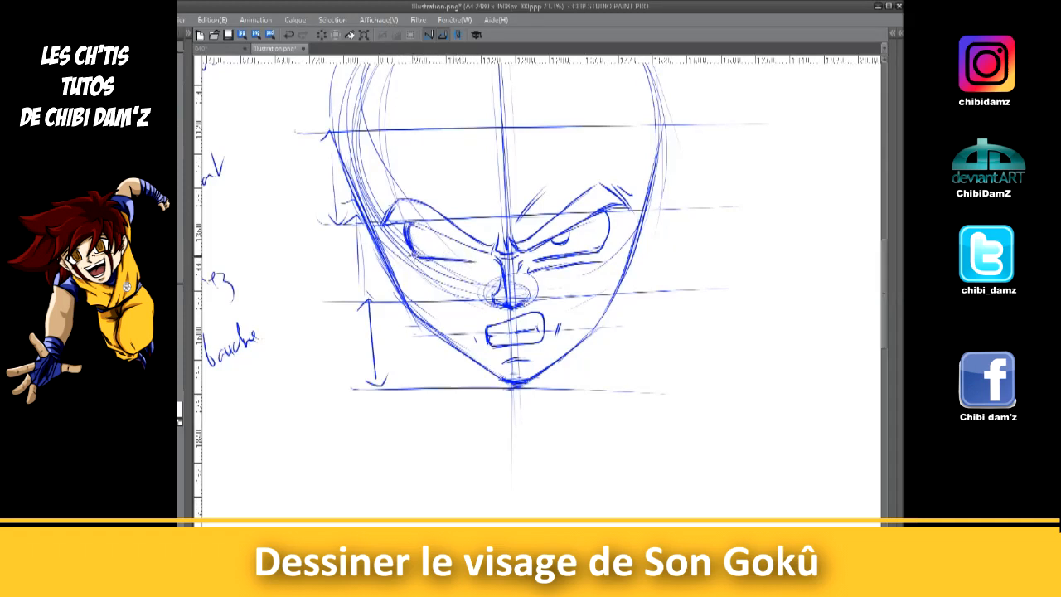
pyautogui.moveTo(448, 261); pyautogui.dragTo(473, 262)
pyautogui.moveTo(444, 242)
pyautogui.mouseDown()
pyautogui.moveTo(458, 249)
pyautogui.moveTo(442, 241)
pyautogui.moveTo(452, 246)
pyautogui.moveTo(411, 275)
pyautogui.moveTo(455, 275)
pyautogui.mouseUp()
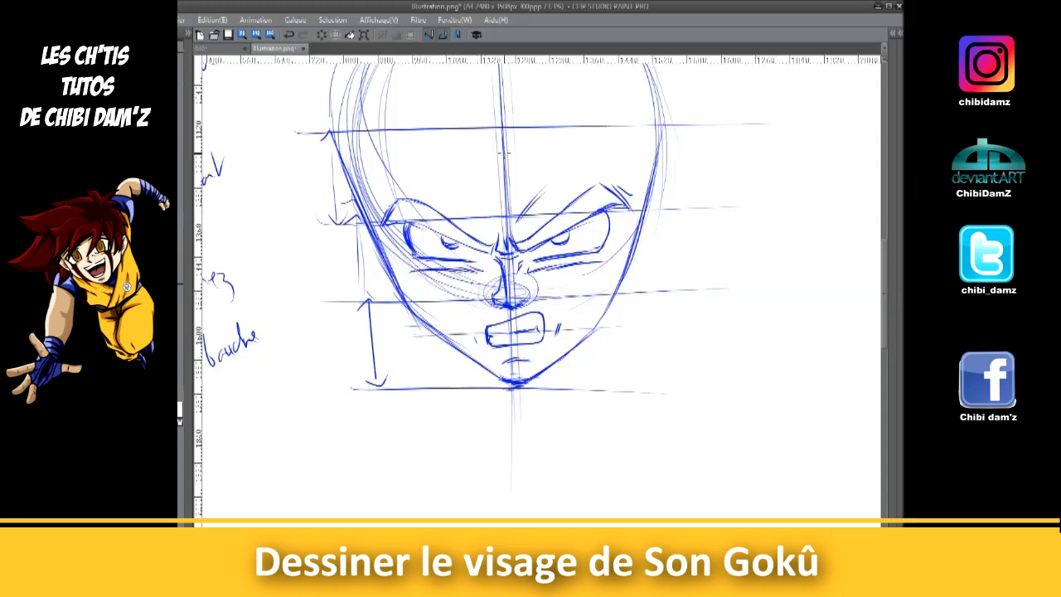
# - Sketch both ears with inner folds on the sides of the head, between the brow and nose guide lines
pyautogui.scroll(-2, 627, 217)
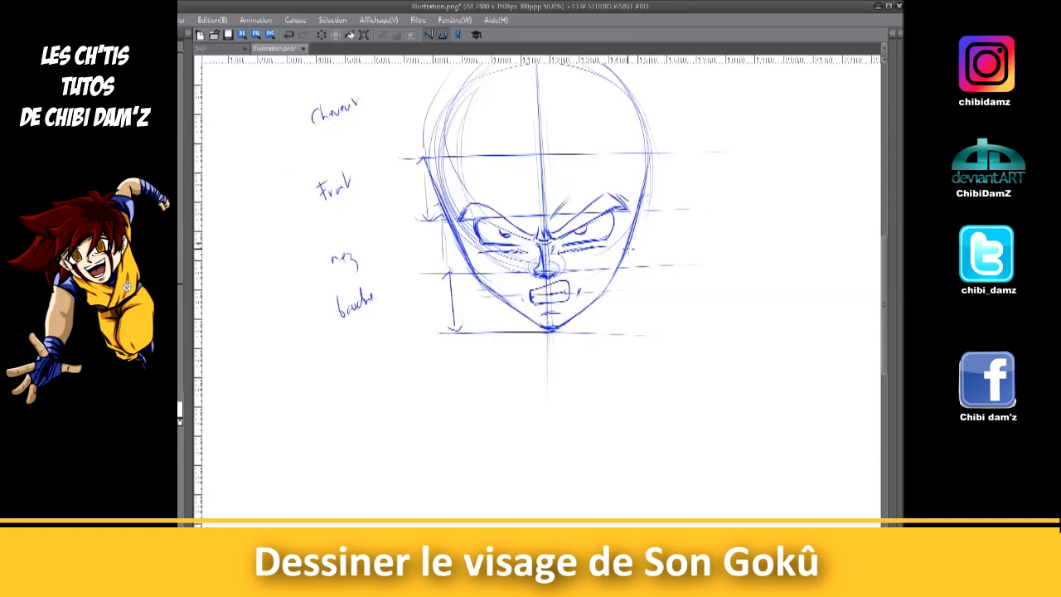
pyautogui.moveTo(637, 234)
pyautogui.mouseDown()
pyautogui.moveTo(628, 247)
pyautogui.moveTo(639, 247)
pyautogui.moveTo(625, 249)
pyautogui.moveTo(644, 216)
pyautogui.moveTo(627, 246)
pyautogui.moveTo(635, 256)
pyautogui.moveTo(664, 233)
pyautogui.moveTo(648, 192)
pyautogui.moveTo(657, 186)
pyautogui.moveTo(652, 244)
pyautogui.mouseUp()
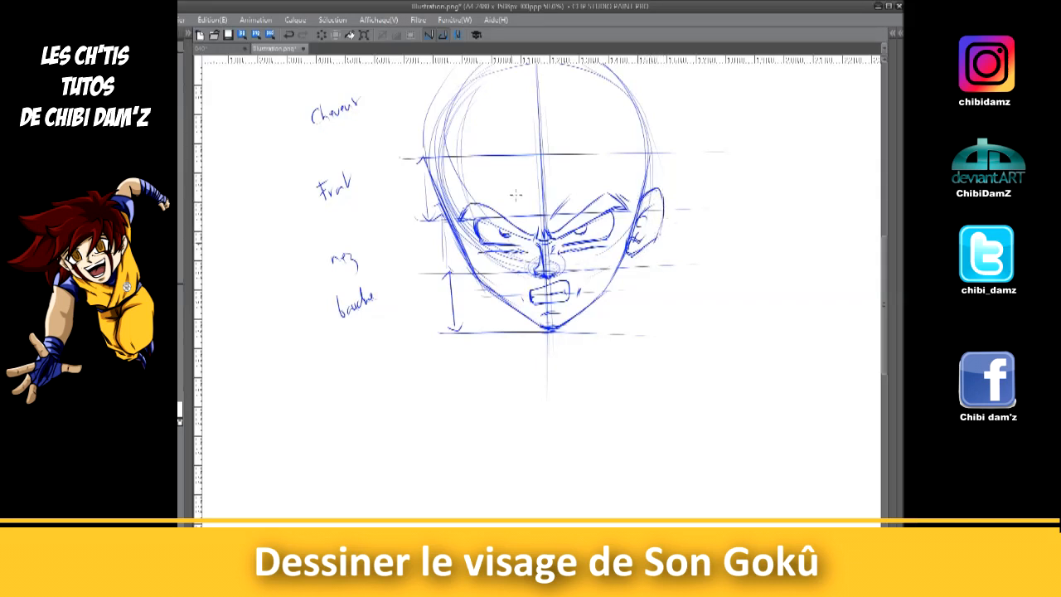
pyautogui.moveTo(449, 208)
pyautogui.mouseDown()
pyautogui.moveTo(440, 217)
pyautogui.moveTo(430, 205)
pyautogui.moveTo(425, 217)
pyautogui.moveTo(464, 262)
pyautogui.moveTo(446, 217)
pyautogui.moveTo(420, 211)
pyautogui.moveTo(431, 242)
pyautogui.moveTo(466, 267)
pyautogui.moveTo(438, 219)
pyautogui.moveTo(454, 242)
pyautogui.mouseUp()
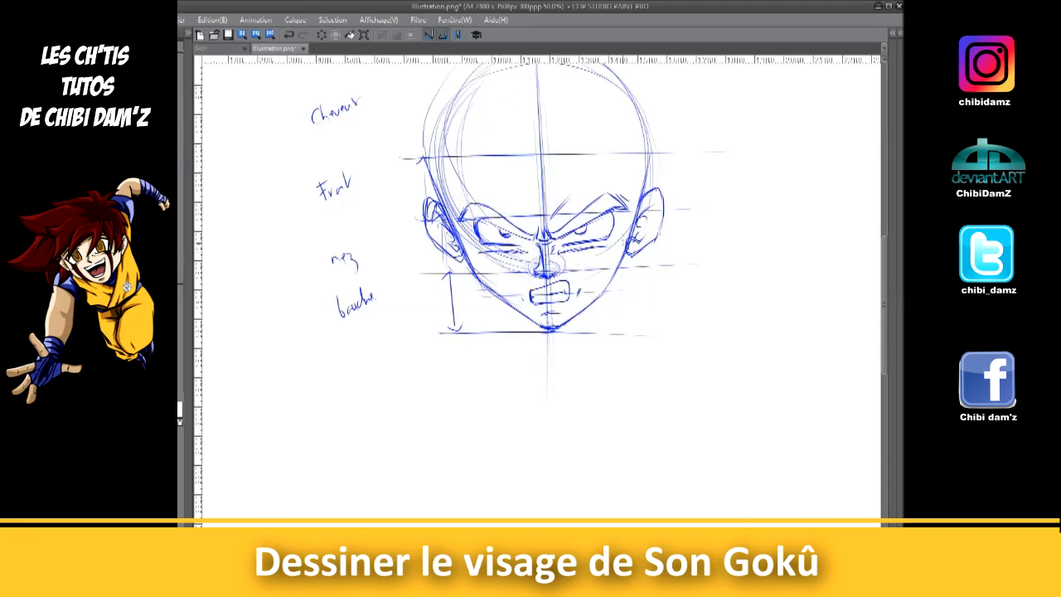
pyautogui.moveTo(639, 249); pyautogui.dragTo(630, 262)
# - Sketch the pointed hair bangs falling from the hairline over the forehead to the eyebrows
pyautogui.scroll(3, 875, 257)
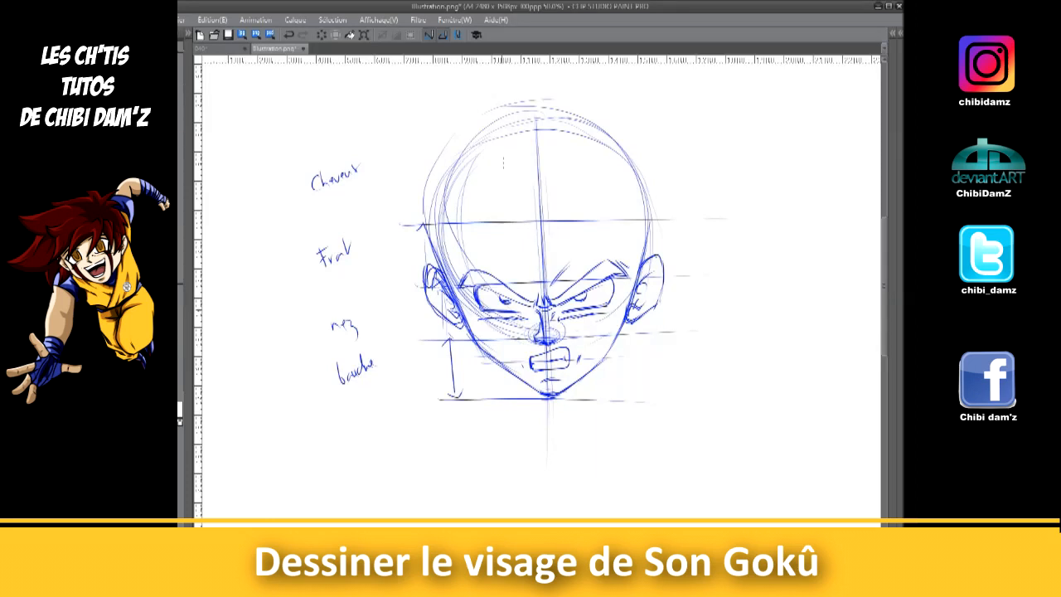
pyautogui.moveTo(563, 199); pyautogui.dragTo(546, 247)
pyautogui.moveTo(507, 188)
pyautogui.mouseDown()
pyautogui.moveTo(484, 226)
pyautogui.moveTo(516, 263)
pyautogui.moveTo(564, 212)
pyautogui.mouseUp()
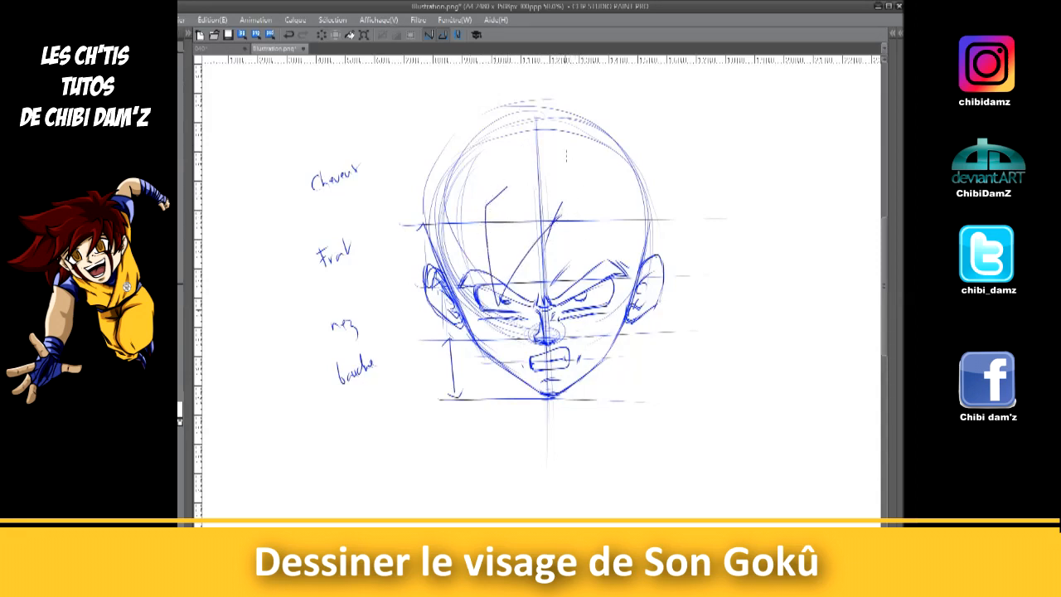
pyautogui.moveTo(561, 213)
pyautogui.mouseDown()
pyautogui.moveTo(567, 300)
pyautogui.moveTo(614, 248)
pyautogui.moveTo(619, 217)
pyautogui.moveTo(626, 260)
pyautogui.moveTo(614, 286)
pyautogui.moveTo(635, 269)
pyautogui.moveTo(626, 285)
pyautogui.mouseUp()
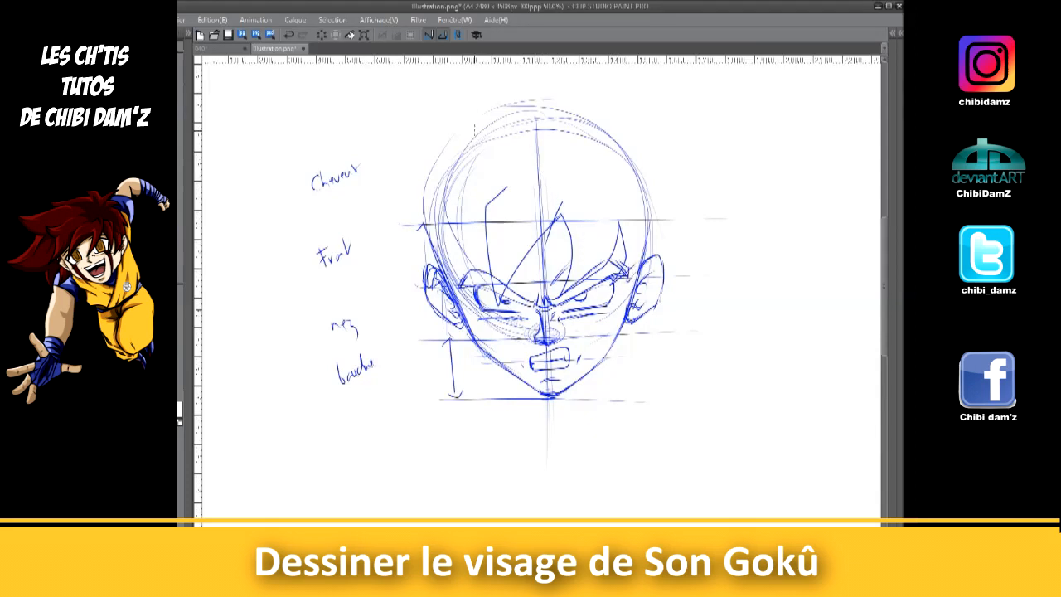
pyautogui.moveTo(493, 199)
pyautogui.mouseDown()
pyautogui.moveTo(469, 226)
pyautogui.moveTo(466, 270)
pyautogui.moveTo(431, 272)
pyautogui.moveTo(463, 295)
pyautogui.mouseUp()
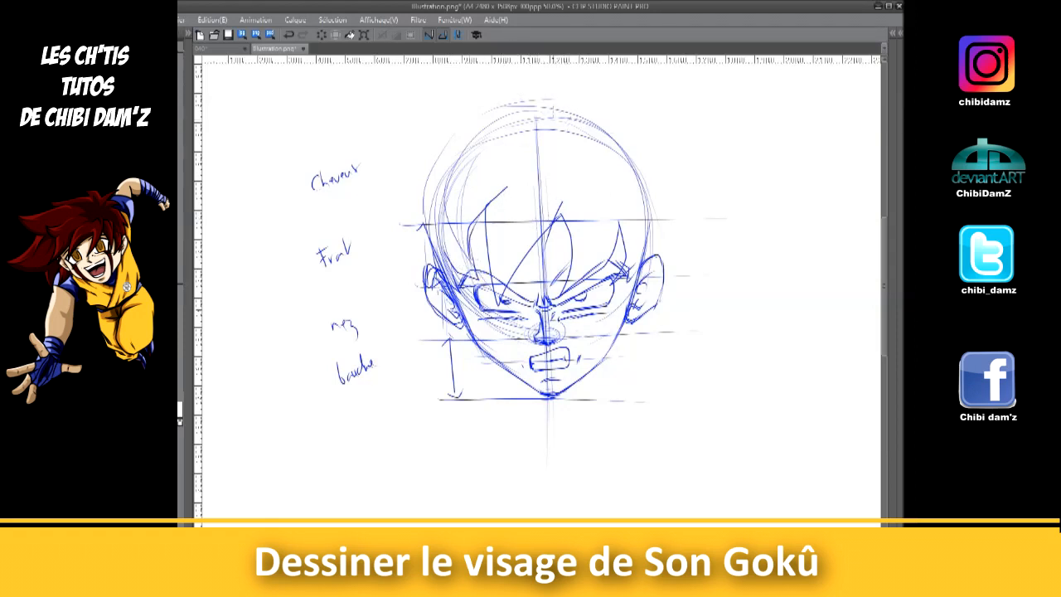
# - Reinforce the skull's upper right contour and sketch the spiky hair locks pointing outward on the head's right side
pyautogui.moveTo(570, 116)
pyautogui.mouseDown()
pyautogui.moveTo(622, 146)
pyautogui.moveTo(647, 194)
pyautogui.mouseUp()
pyautogui.moveTo(602, 133); pyautogui.dragTo(638, 179)
pyautogui.moveTo(628, 333)
pyautogui.mouseDown()
pyautogui.moveTo(733, 296)
pyautogui.moveTo(738, 272)
pyautogui.moveTo(712, 219)
pyautogui.moveTo(781, 265)
pyautogui.mouseUp()
pyautogui.moveTo(695, 216)
pyautogui.mouseDown()
pyautogui.moveTo(730, 222)
pyautogui.moveTo(800, 267)
pyautogui.mouseUp()
pyautogui.moveTo(661, 193)
pyautogui.mouseDown()
pyautogui.moveTo(748, 160)
pyautogui.moveTo(698, 203)
pyautogui.mouseUp()
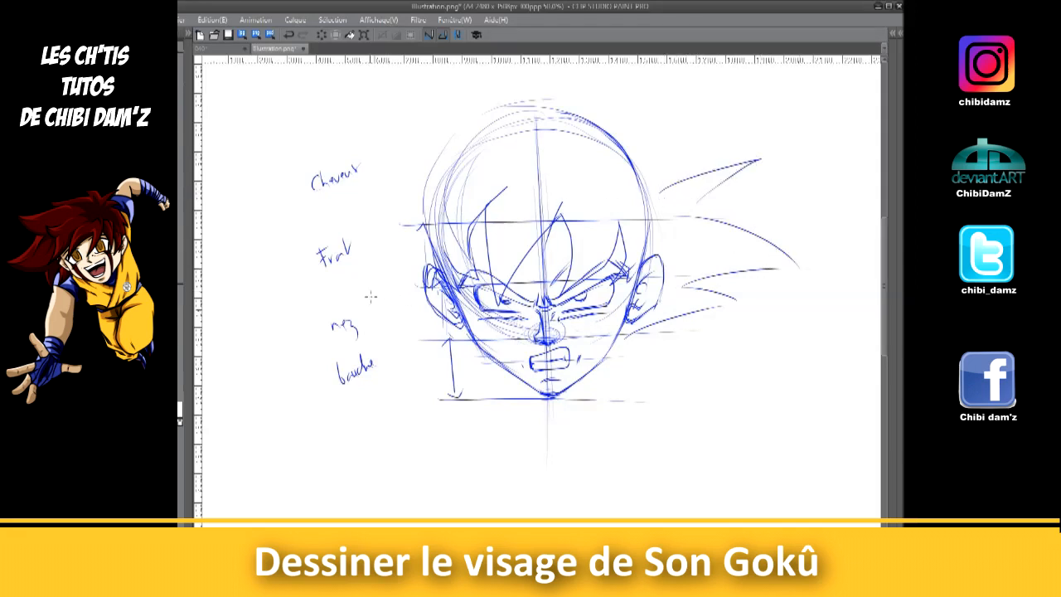
# - Sketch the two lower spiky hair locks pointing outward from the head's left side
pyautogui.moveTo(407, 251)
pyautogui.mouseDown()
pyautogui.moveTo(308, 295)
pyautogui.moveTo(437, 317)
pyautogui.mouseUp()
pyautogui.moveTo(263, 215); pyautogui.dragTo(400, 250)
pyautogui.moveTo(262, 210)
pyautogui.mouseDown()
pyautogui.moveTo(320, 158)
pyautogui.moveTo(378, 159)
pyautogui.mouseUp()
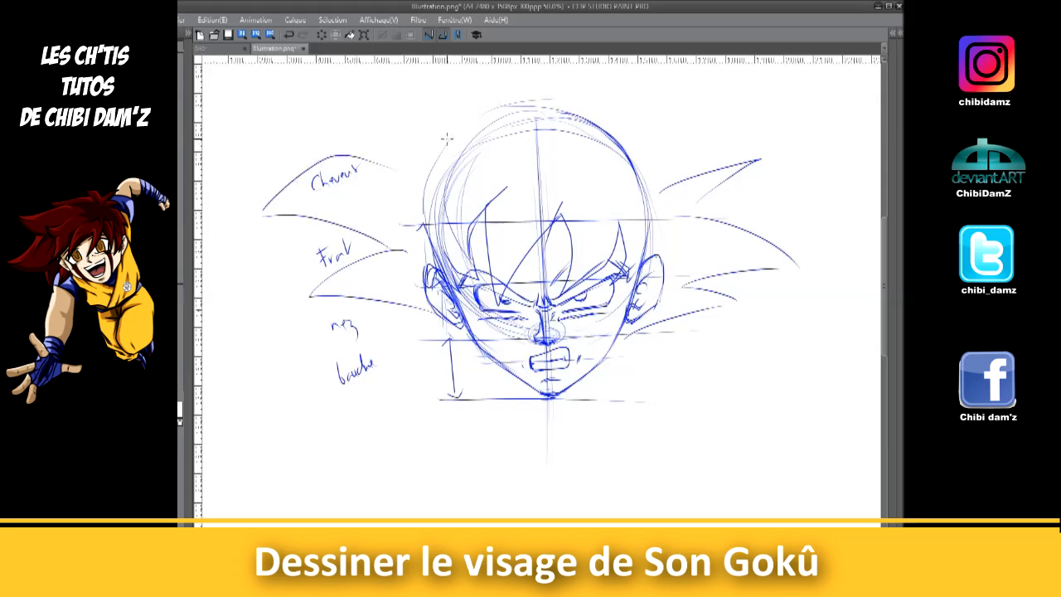
# - Sketch the large curved hair spikes rising from the upper left and top of the skull
pyautogui.scroll(-2, 474, 158)
pyautogui.moveTo(351, 108)
pyautogui.mouseDown()
pyautogui.moveTo(393, 129)
pyautogui.moveTo(423, 166)
pyautogui.moveTo(408, 89)
pyautogui.moveTo(468, 126)
pyautogui.mouseUp()
pyautogui.moveTo(436, 73); pyautogui.dragTo(467, 131)
pyautogui.scroll(3, 882, 239)
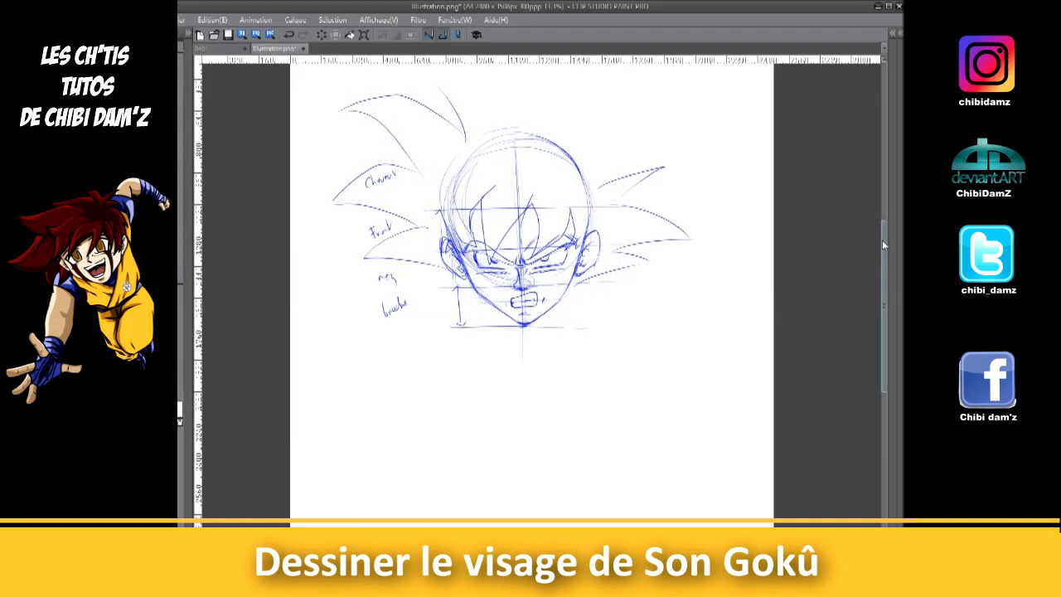
pyautogui.moveTo(434, 88)
pyautogui.mouseDown()
pyautogui.moveTo(468, 156)
pyautogui.moveTo(474, 190)
pyautogui.mouseUp()
pyautogui.moveTo(450, 105); pyautogui.dragTo(466, 187)
pyautogui.moveTo(455, 129); pyautogui.dragTo(462, 162)
pyautogui.moveTo(419, 82)
pyautogui.mouseDown()
pyautogui.moveTo(481, 121)
pyautogui.moveTo(503, 162)
pyautogui.mouseUp()
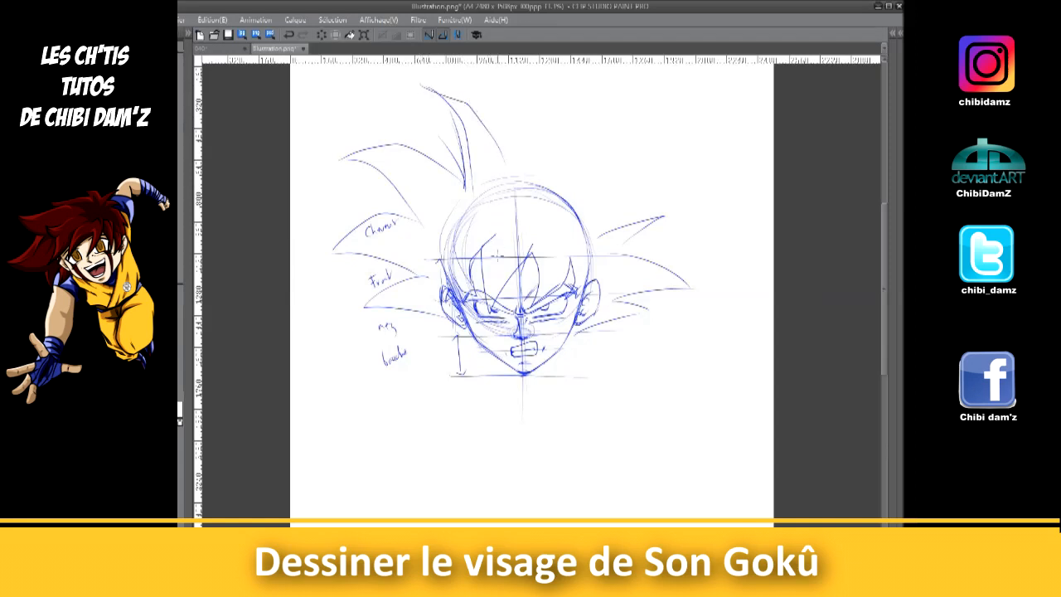
# - Sketch the neck with its muscle lines, the sloping shoulders and the collarbones below the head
pyautogui.moveTo(471, 335)
pyautogui.mouseDown()
pyautogui.moveTo(475, 383)
pyautogui.moveTo(474, 352)
pyautogui.moveTo(508, 403)
pyautogui.mouseUp()
pyautogui.moveTo(485, 363)
pyautogui.mouseDown()
pyautogui.moveTo(503, 399)
pyautogui.moveTo(550, 374)
pyautogui.mouseUp()
pyautogui.moveTo(565, 335); pyautogui.dragTo(573, 383)
pyautogui.moveTo(403, 394)
pyautogui.mouseDown()
pyautogui.moveTo(448, 370)
pyautogui.moveTo(420, 384)
pyautogui.mouseUp()
pyautogui.moveTo(462, 365); pyautogui.dragTo(445, 375)
pyautogui.moveTo(570, 366); pyautogui.dragTo(618, 383)
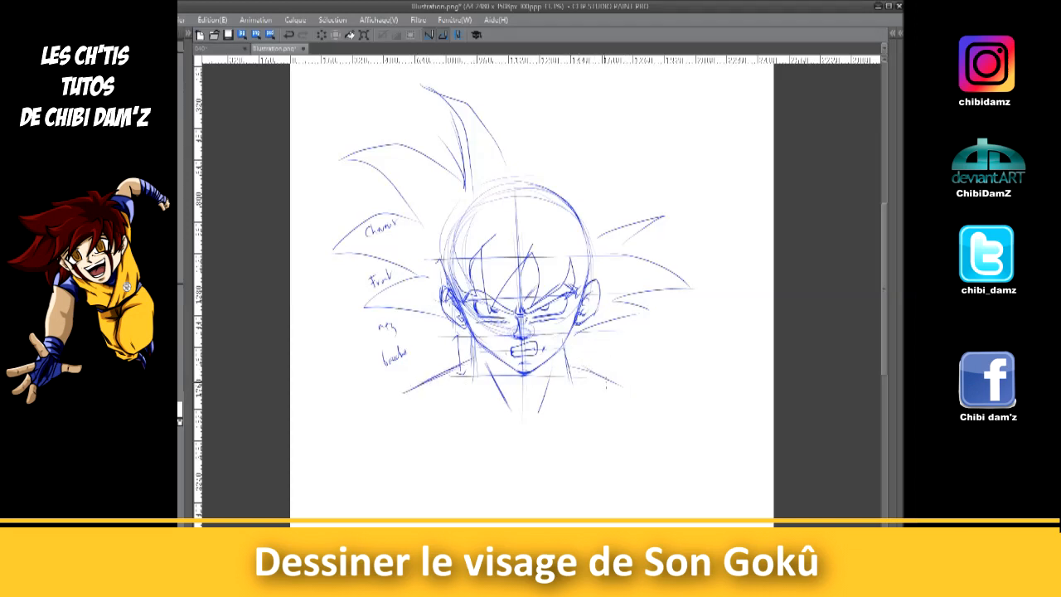
pyautogui.moveTo(401, 423); pyautogui.dragTo(622, 403)
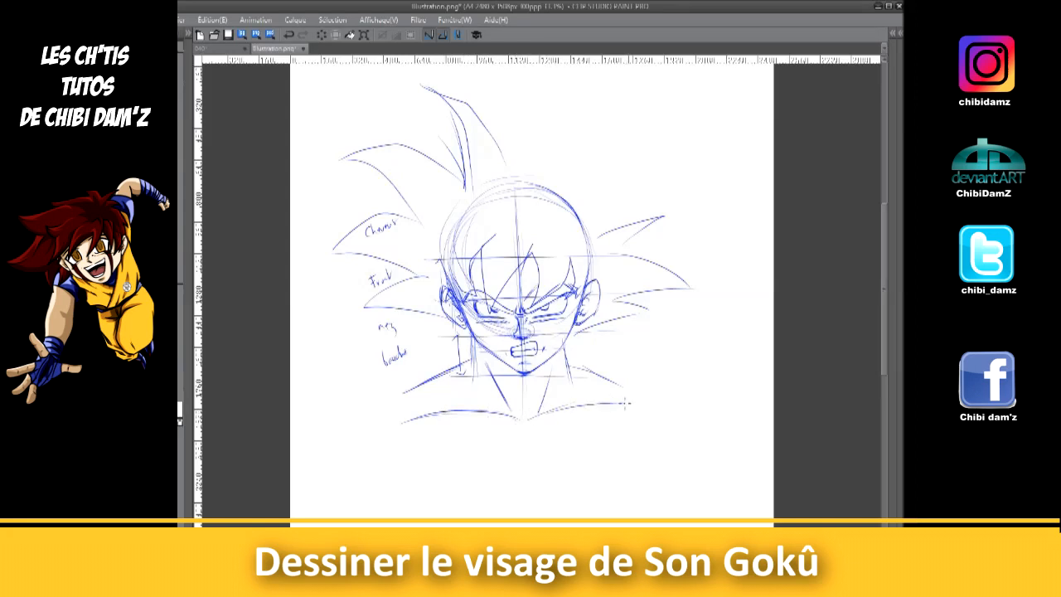
# - Sketch the undershirt's rounded neckline and the gi's V-shaped collar across the chest
pyautogui.moveTo(430, 381)
pyautogui.mouseDown()
pyautogui.moveTo(432, 425)
pyautogui.moveTo(529, 496)
pyautogui.moveTo(583, 449)
pyautogui.moveTo(594, 405)
pyautogui.mouseUp()
pyautogui.moveTo(436, 370)
pyautogui.mouseDown()
pyautogui.moveTo(440, 410)
pyautogui.moveTo(472, 438)
pyautogui.moveTo(585, 433)
pyautogui.mouseUp()
pyautogui.moveTo(596, 367); pyautogui.dragTo(589, 449)
pyautogui.moveTo(456, 403)
pyautogui.mouseDown()
pyautogui.moveTo(481, 416)
pyautogui.moveTo(468, 409)
pyautogui.mouseUp()
pyautogui.moveTo(582, 396); pyautogui.dragTo(609, 391)
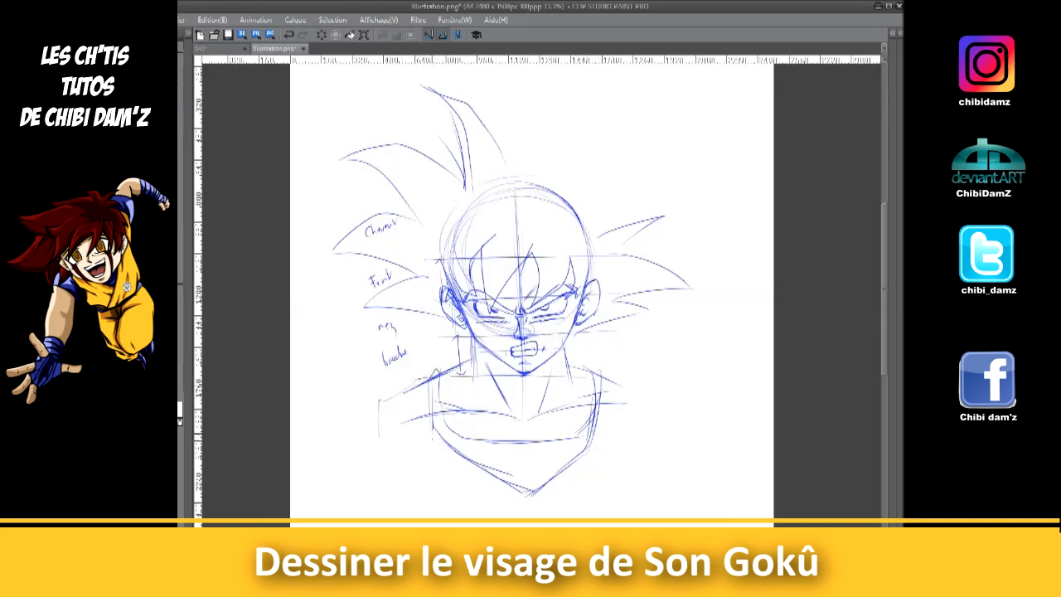
pyautogui.moveTo(431, 423)
pyautogui.mouseDown()
pyautogui.moveTo(508, 507)
pyautogui.moveTo(552, 491)
pyautogui.moveTo(585, 441)
pyautogui.mouseUp()
# - Draw the gi's shoulders and the sleeve edges with fabric folds on both sides of the torso
pyautogui.moveTo(581, 373)
pyautogui.mouseDown()
pyautogui.moveTo(598, 363)
pyautogui.moveTo(667, 400)
pyautogui.moveTo(670, 448)
pyautogui.mouseUp()
pyautogui.moveTo(416, 381)
pyautogui.mouseDown()
pyautogui.moveTo(380, 403)
pyautogui.moveTo(376, 455)
pyautogui.mouseUp()
pyautogui.moveTo(378, 410); pyautogui.dragTo(345, 452)
pyautogui.moveTo(664, 405); pyautogui.dragTo(705, 458)
pyautogui.moveTo(670, 426)
pyautogui.mouseDown()
pyautogui.moveTo(677, 471)
pyautogui.moveTo(646, 463)
pyautogui.mouseUp()
pyautogui.moveTo(431, 373); pyautogui.dragTo(405, 391)
pyautogui.moveTo(413, 384)
pyautogui.mouseDown()
pyautogui.moveTo(398, 412)
pyautogui.moveTo(363, 405)
pyautogui.moveTo(361, 448)
pyautogui.moveTo(383, 484)
pyautogui.mouseUp()
pyautogui.moveTo(622, 378)
pyautogui.mouseDown()
pyautogui.moveTo(617, 426)
pyautogui.moveTo(640, 395)
pyautogui.mouseUp()
pyautogui.moveTo(634, 388)
pyautogui.mouseDown()
pyautogui.moveTo(647, 426)
pyautogui.moveTo(652, 413)
pyautogui.mouseUp()
pyautogui.moveTo(653, 398)
pyautogui.mouseDown()
pyautogui.moveTo(658, 432)
pyautogui.moveTo(696, 416)
pyautogui.moveTo(682, 466)
pyautogui.mouseUp()
# - Sketch a curved hair strand rising from the top of the skull and a spike edge beside the right temple
pyautogui.moveTo(509, 179); pyautogui.dragTo(517, 110)
pyautogui.moveTo(585, 249); pyautogui.dragTo(613, 199)
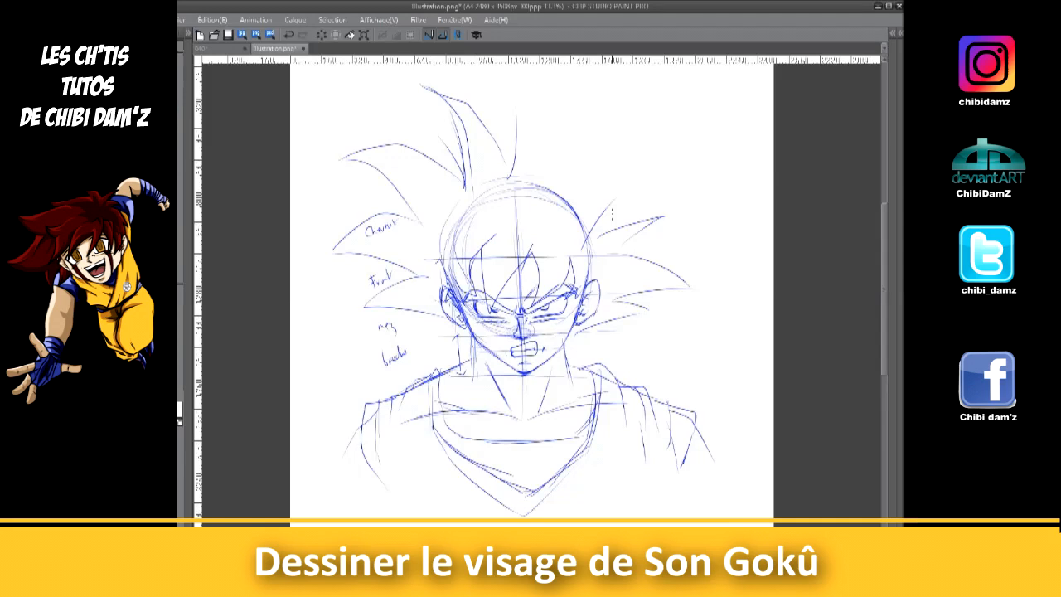
# - Add a new layer above the blue sketch layer and lower the sketch layer's opacity to 30%
pyautogui.click(900, 35)
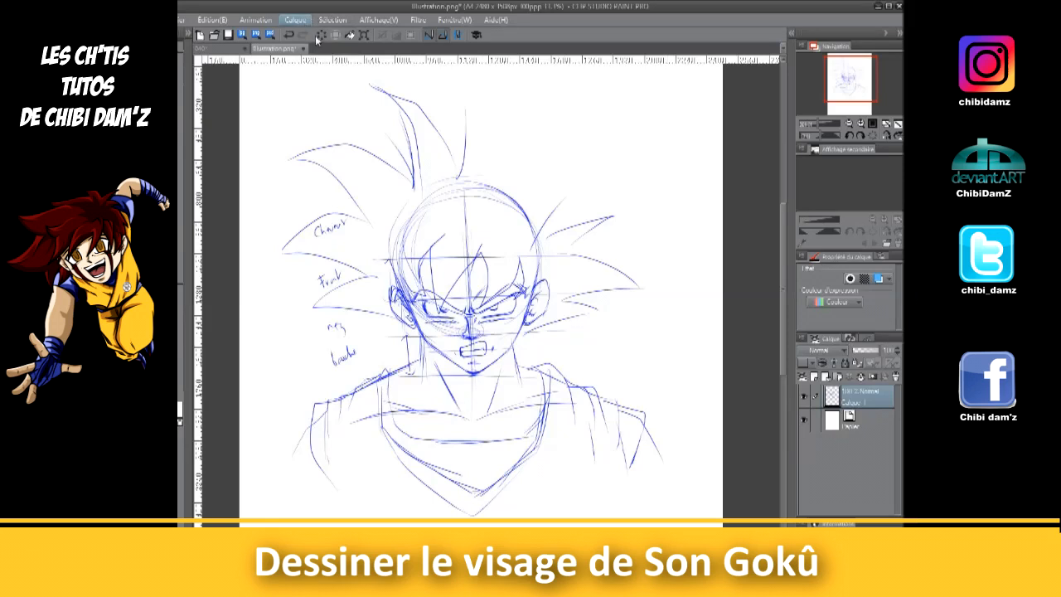
pyautogui.click(850, 377)
pyautogui.moveTo(872, 351); pyautogui.dragTo(858, 350)
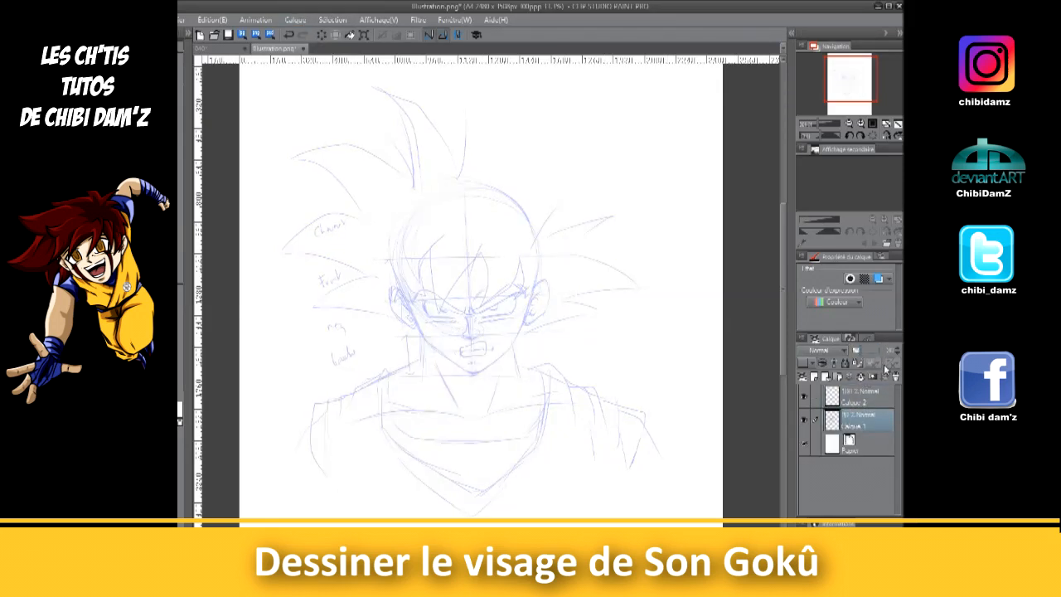
# - Make the empty upper layer active and set the G-pen to brush size 5 with black as the drawing colour
pyautogui.moveTo(531, 340); pyautogui.dragTo(541, 347)
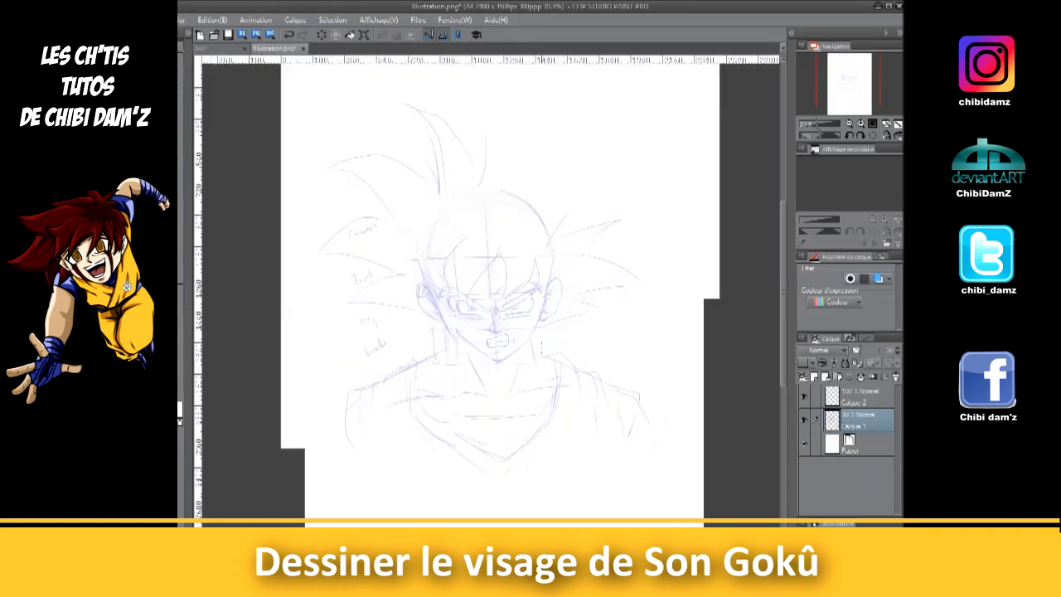
pyautogui.scroll(2, 543, 349)
pyautogui.click(862, 396)
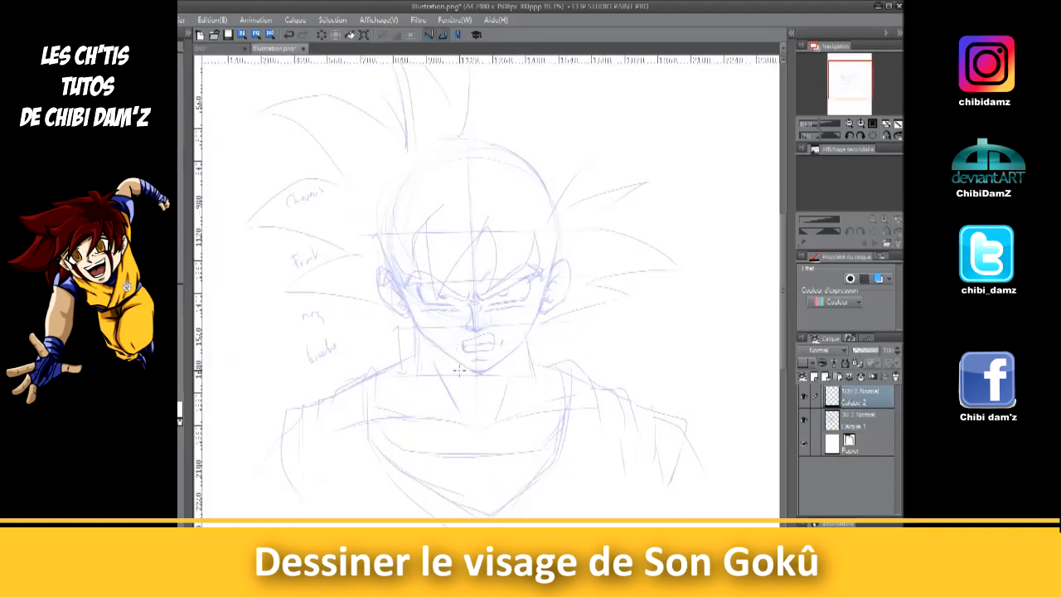
pyautogui.scroll(1, 459, 371)
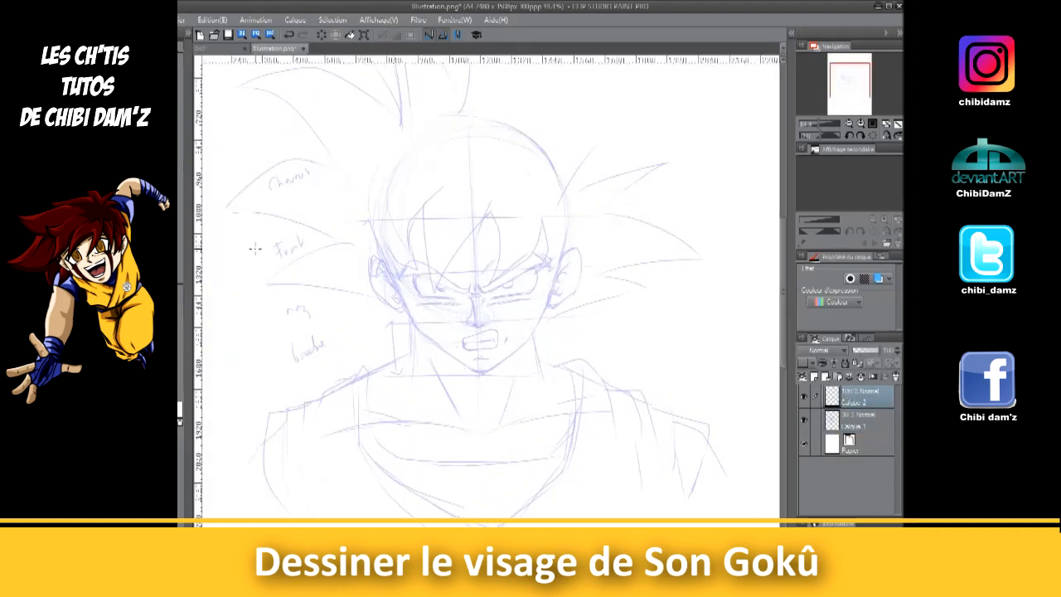
pyautogui.click(188, 35)
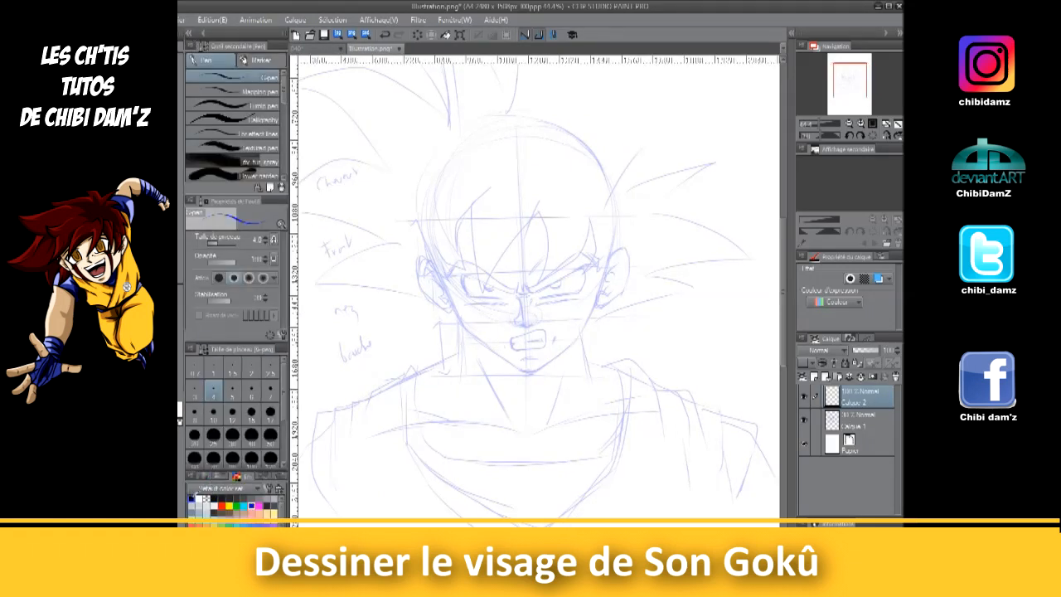
pyautogui.click(233, 393)
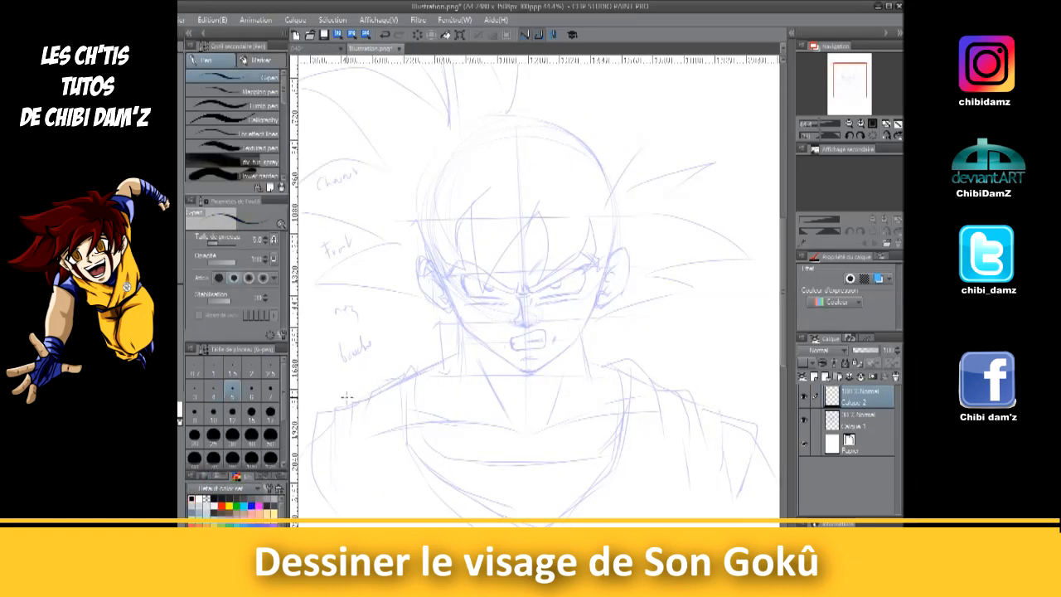
pyautogui.click(189, 34)
# - Ink the bridge and side contour of the nose in black over the faded sketch
pyautogui.scroll(1, 432, 450)
pyautogui.scroll(5, 432, 451)
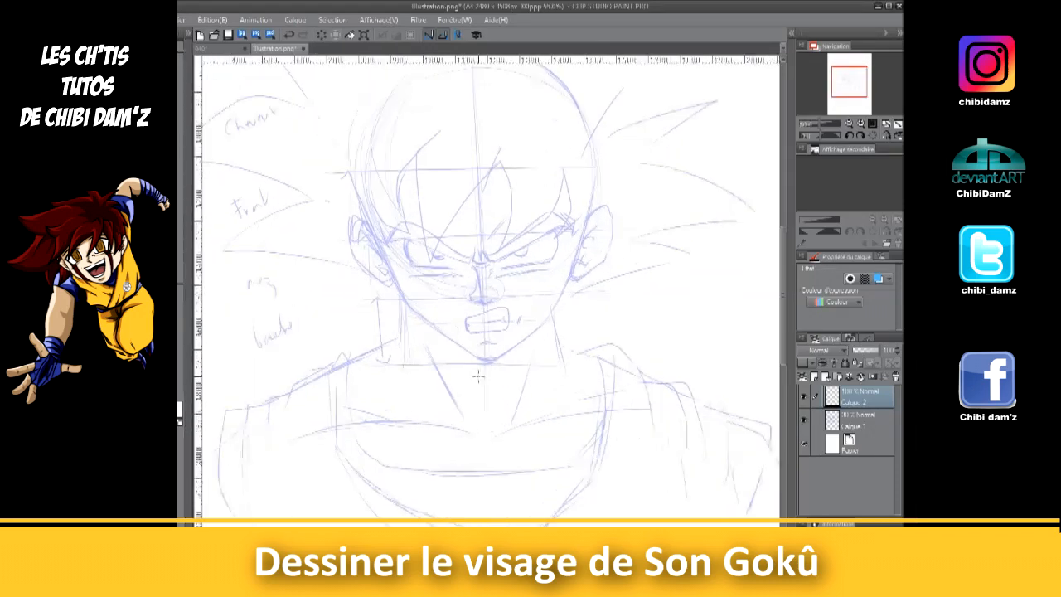
pyautogui.scroll(1, 533, 274)
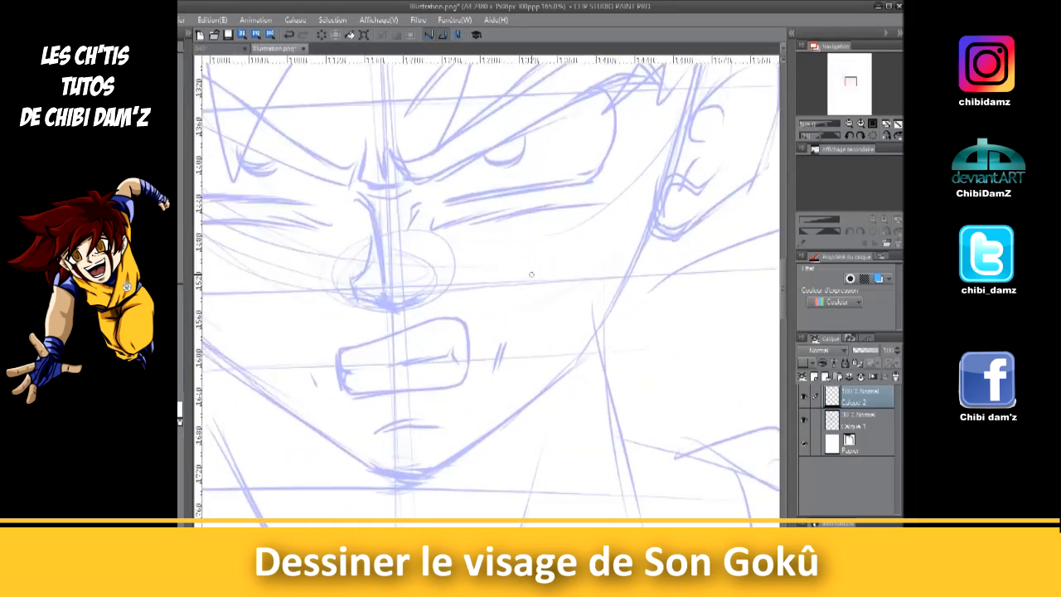
pyautogui.moveTo(362, 204)
pyautogui.mouseDown()
pyautogui.moveTo(382, 288)
pyautogui.moveTo(347, 284)
pyautogui.moveTo(362, 261)
pyautogui.moveTo(364, 223)
pyautogui.moveTo(355, 274)
pyautogui.mouseUp()
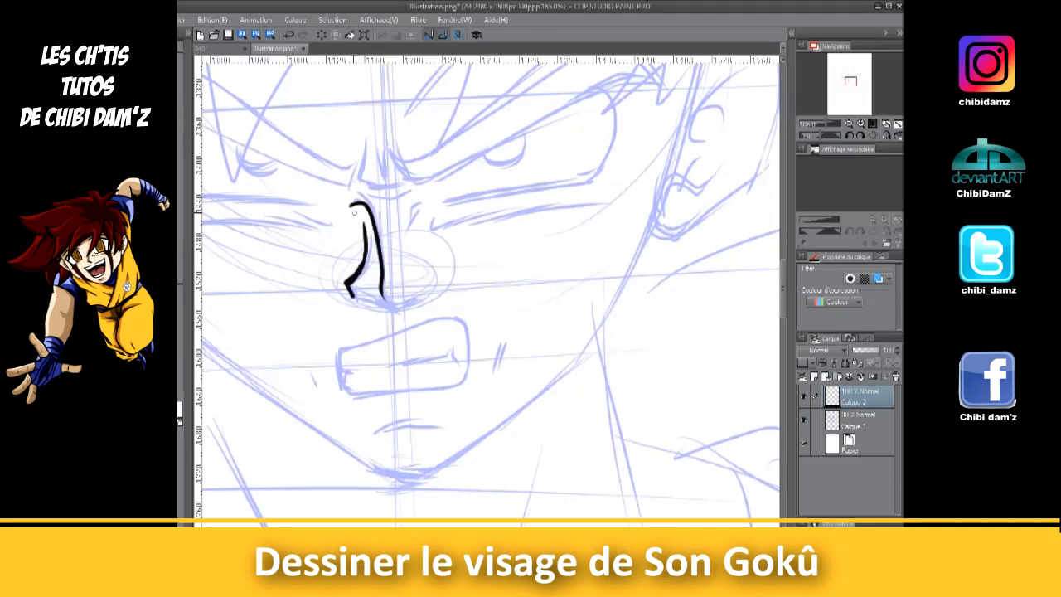